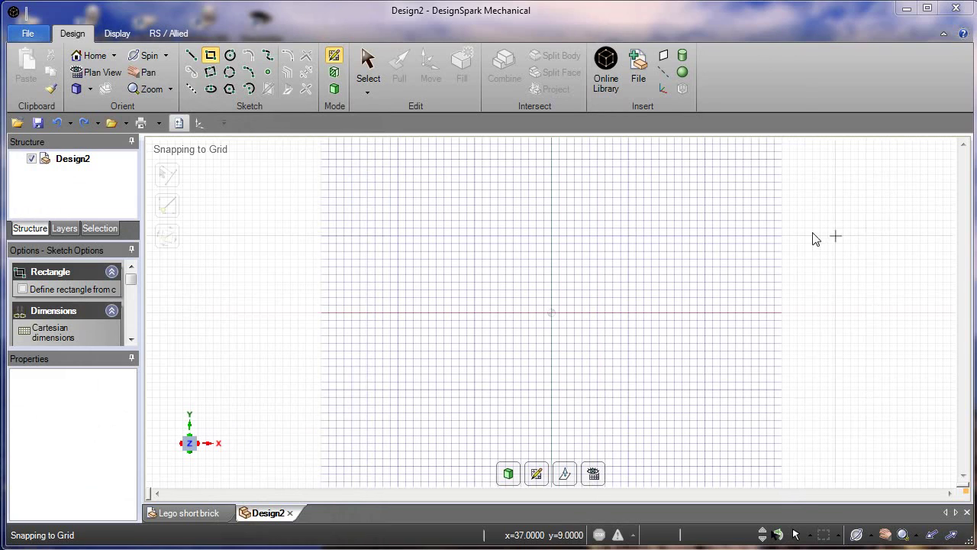
Draw a rectangle and size it to 32 mm wide by 16 mm tall
click(407, 252)
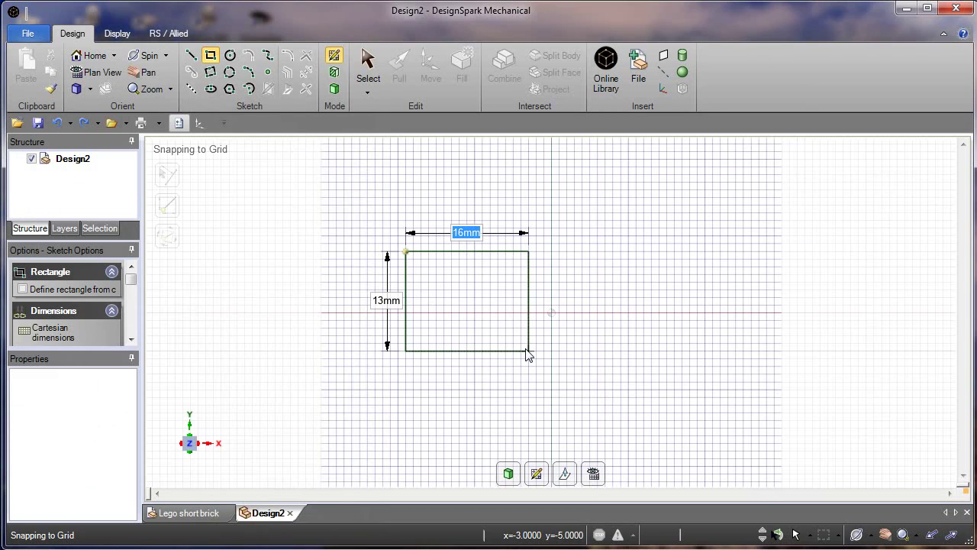
click(528, 352)
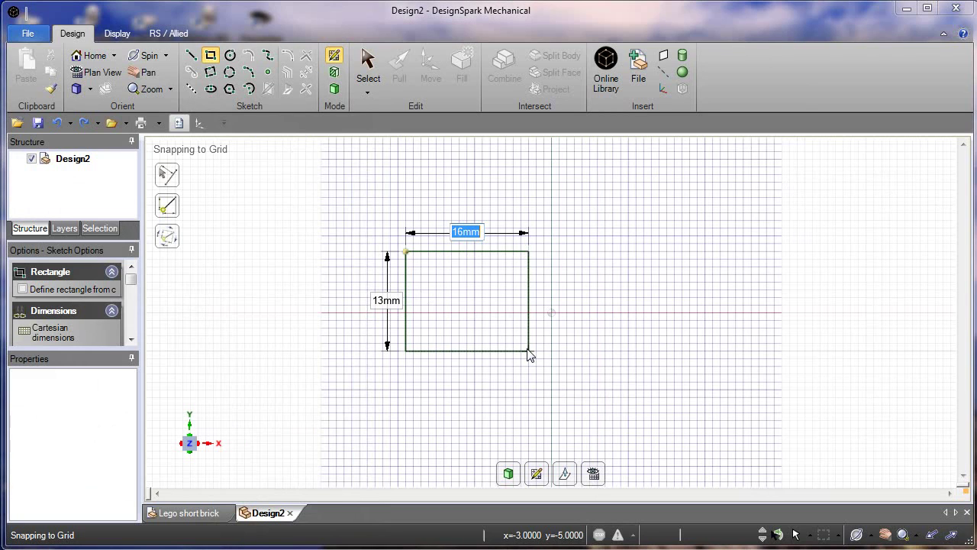
text(32)
key(Tab)
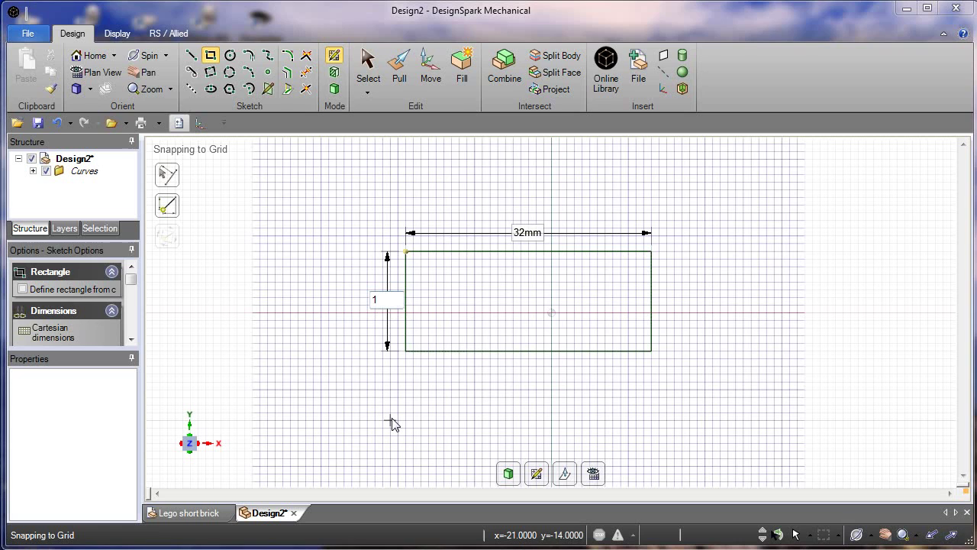
text(6)
key(Return)
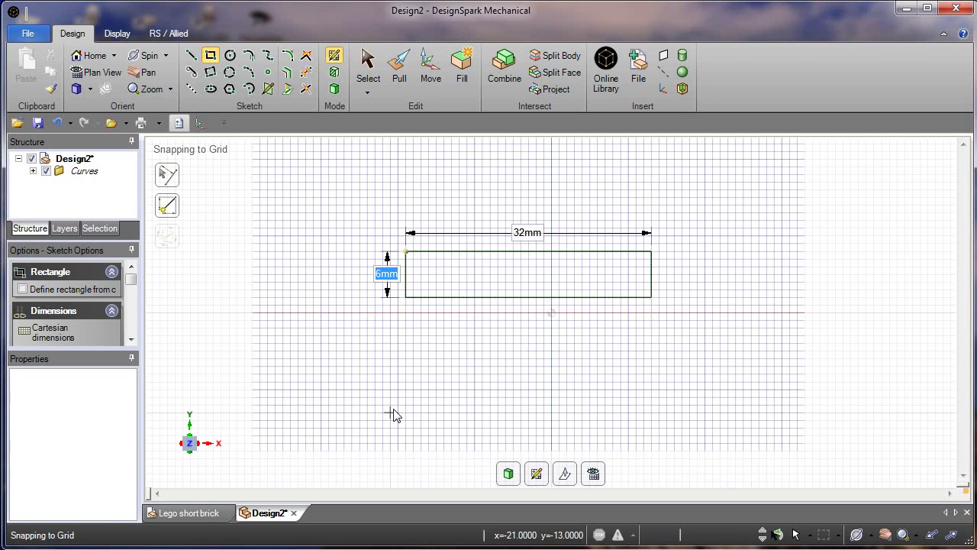
text(16)
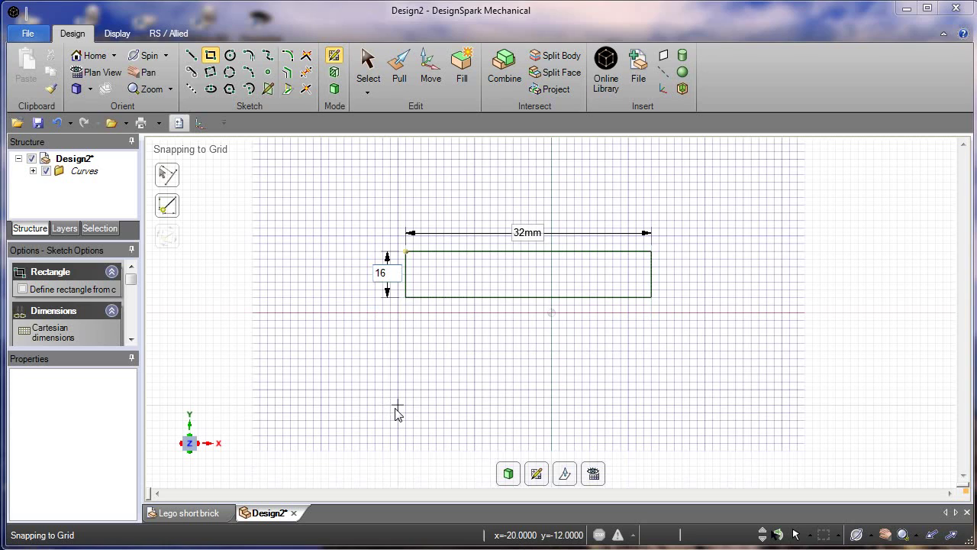
key(Return)
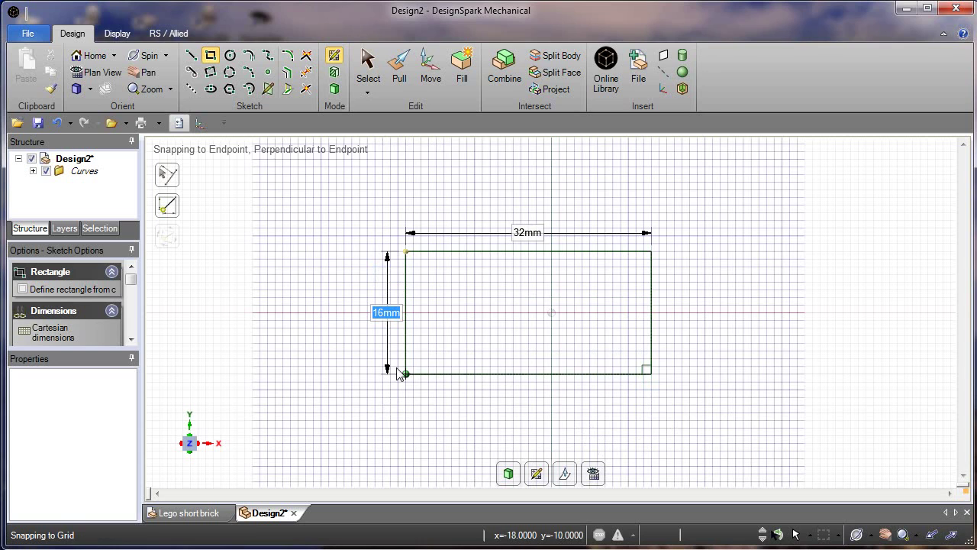
Switch to 3D and pull the 32 × 16 mm rectangle up into a 9.6 mm block
click(333, 90)
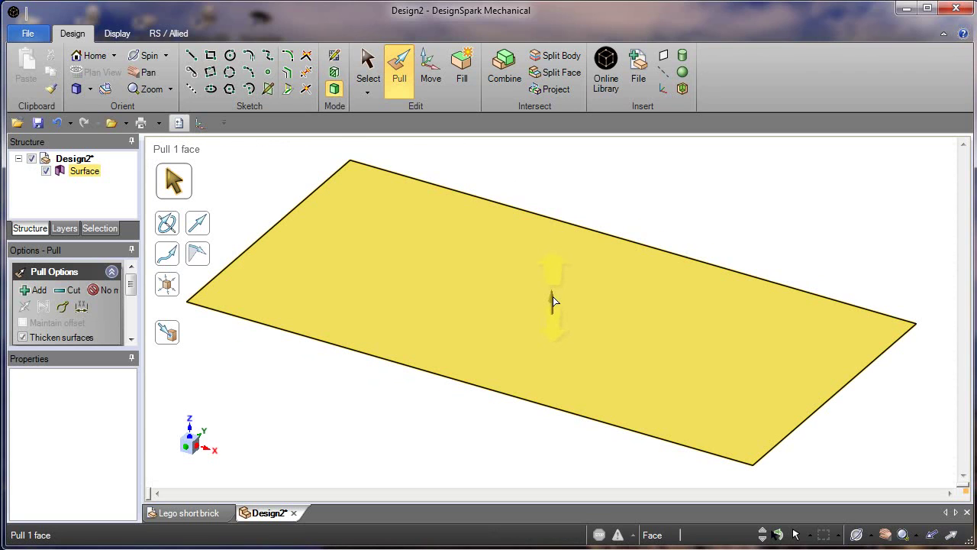
drag(553, 296, 554, 277)
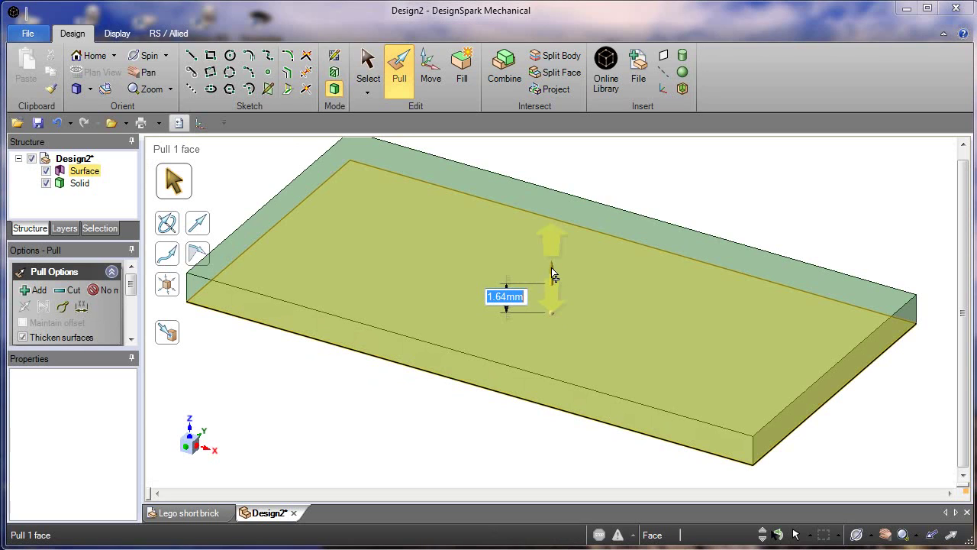
text(9.6)
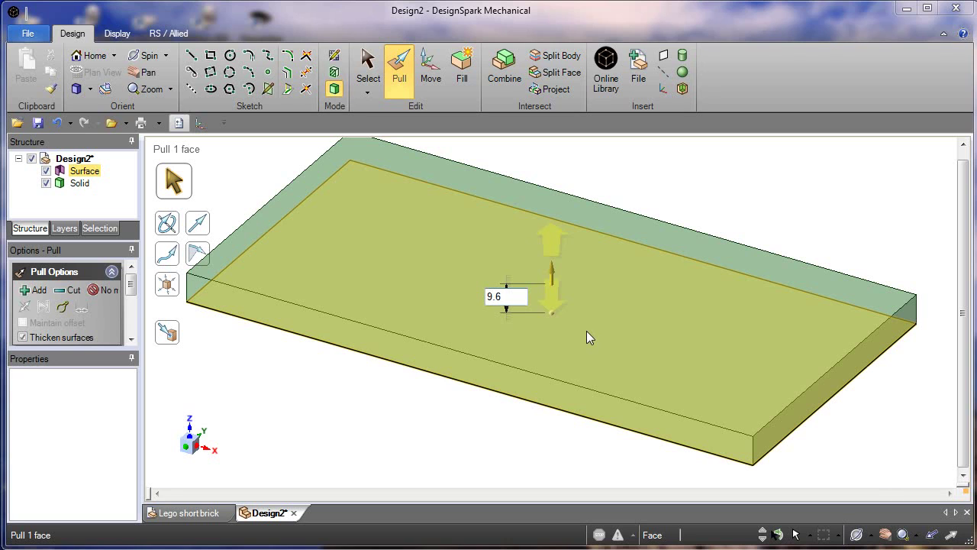
key(Return)
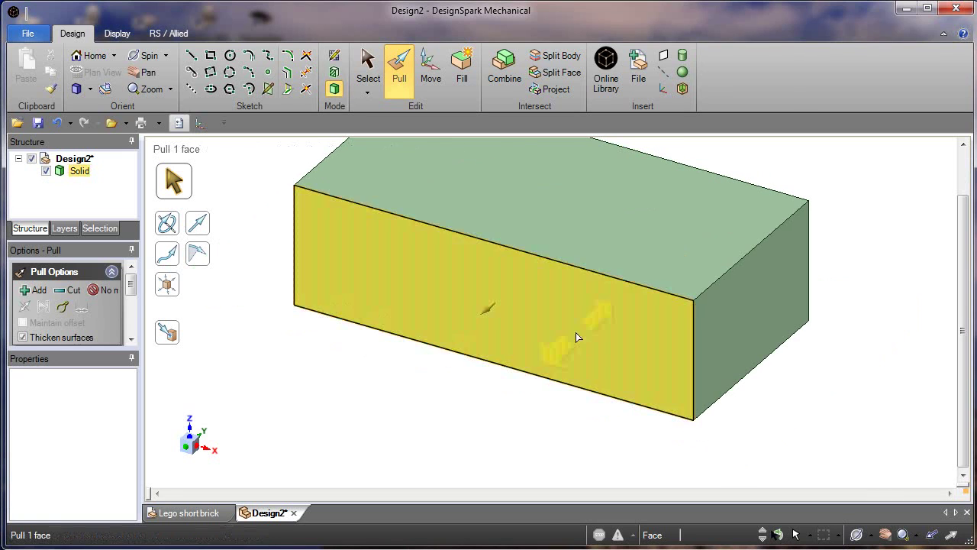
click(781, 277)
click(552, 249)
click(758, 399)
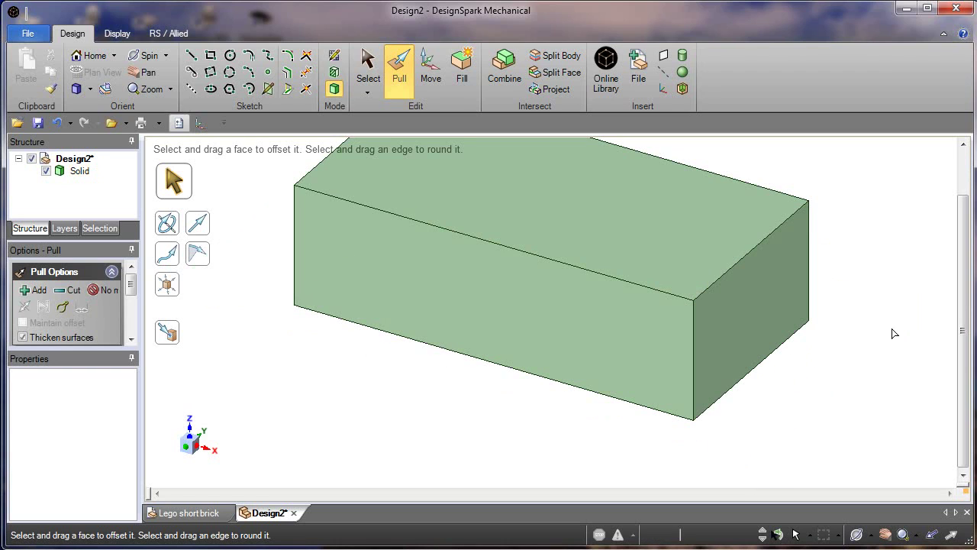
Place a sketch grid on the block's top face and view it in plan
click(784, 224)
click(566, 227)
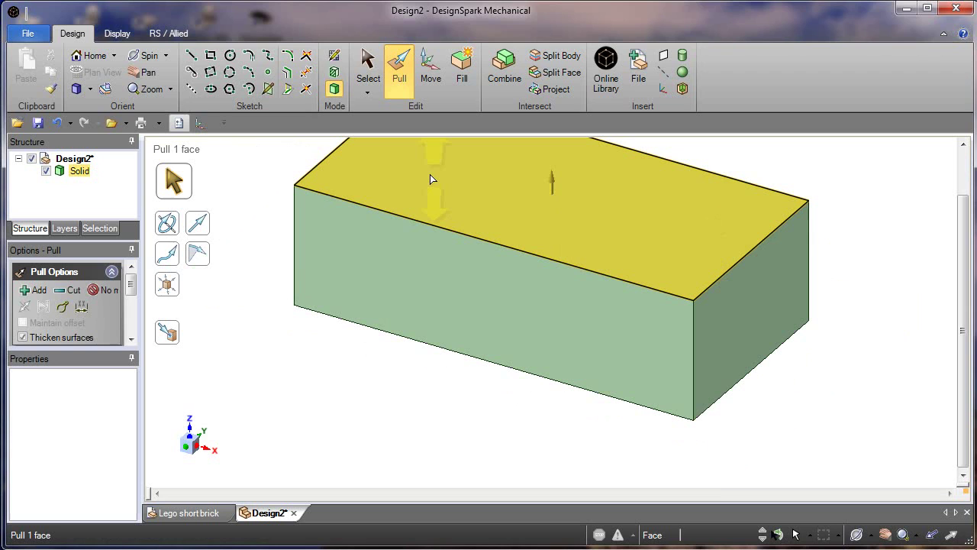
click(368, 61)
click(536, 211)
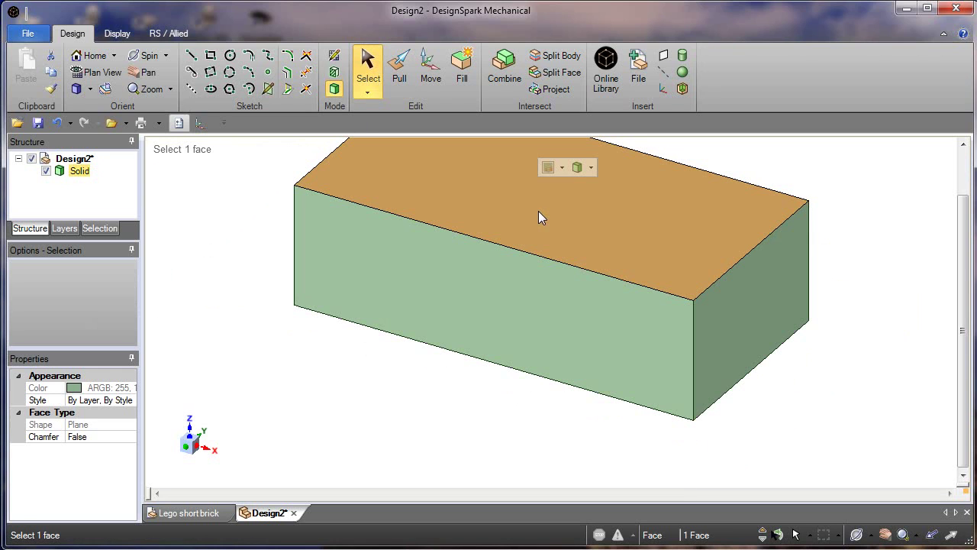
click(334, 55)
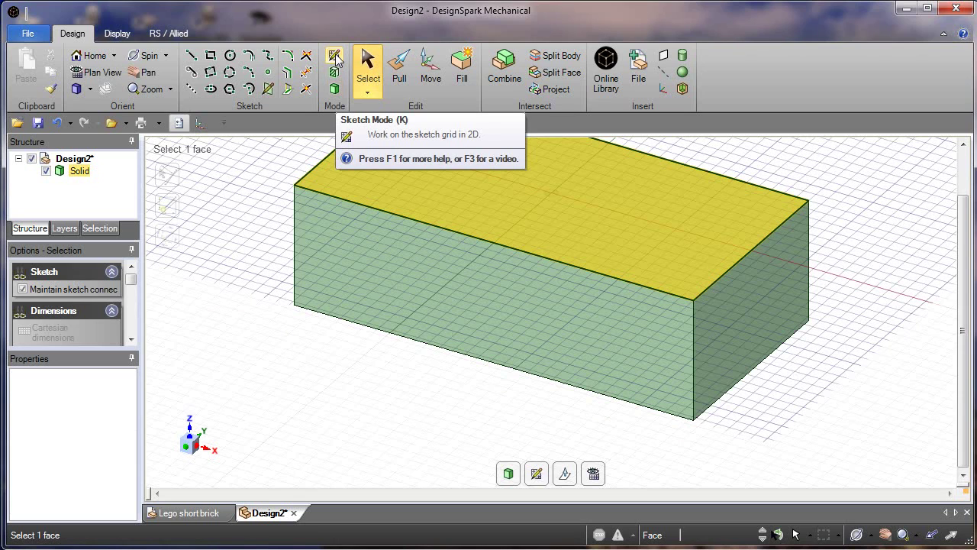
click(334, 60)
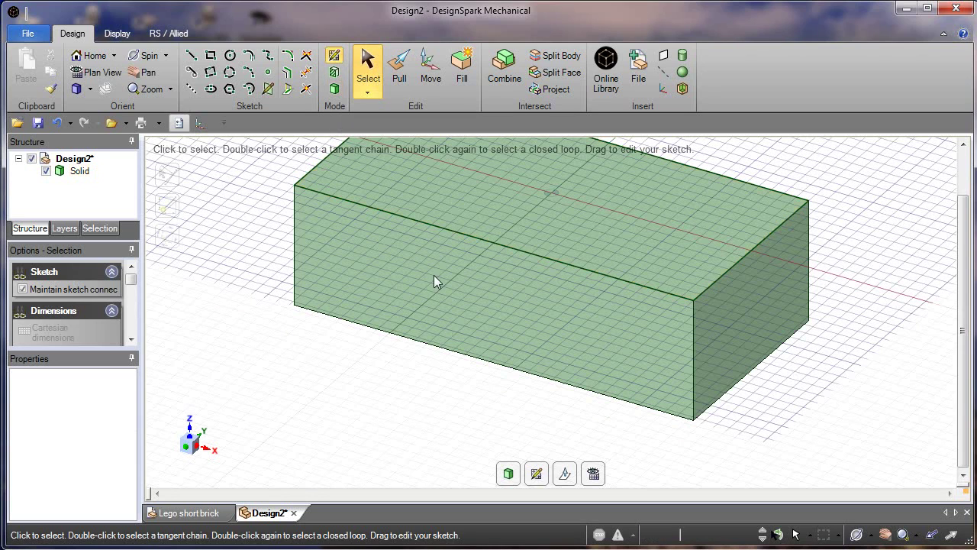
click(594, 474)
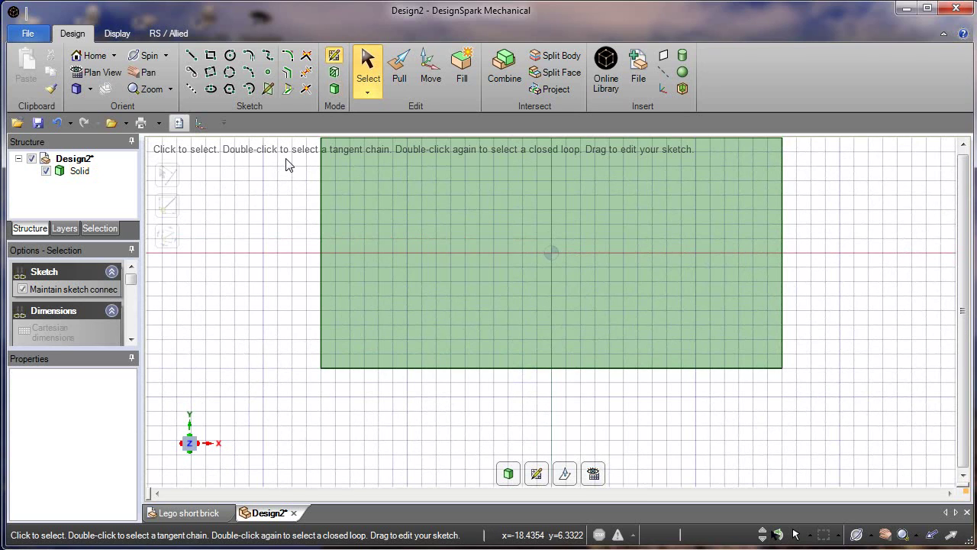
Sketch the first four 5 mm circles in the two left columns of the top face
click(229, 55)
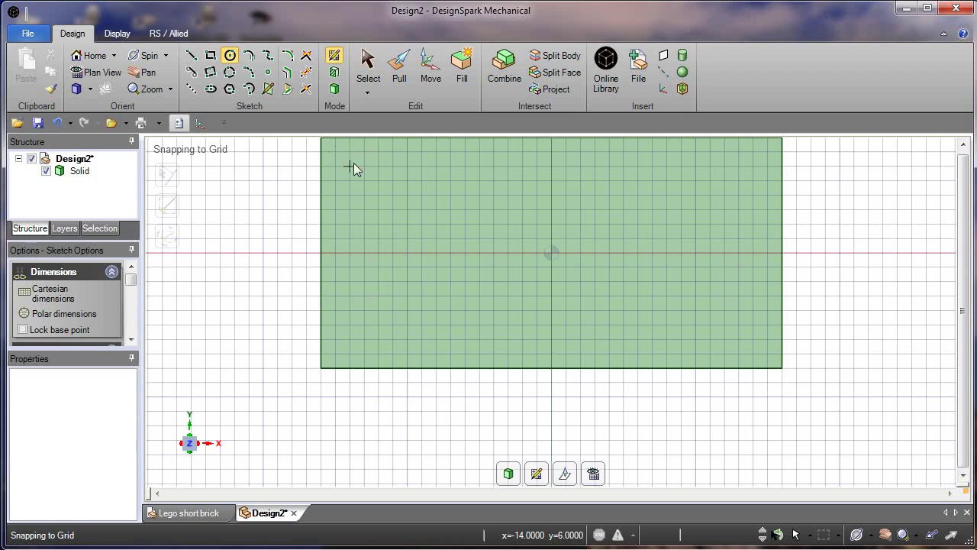
click(379, 192)
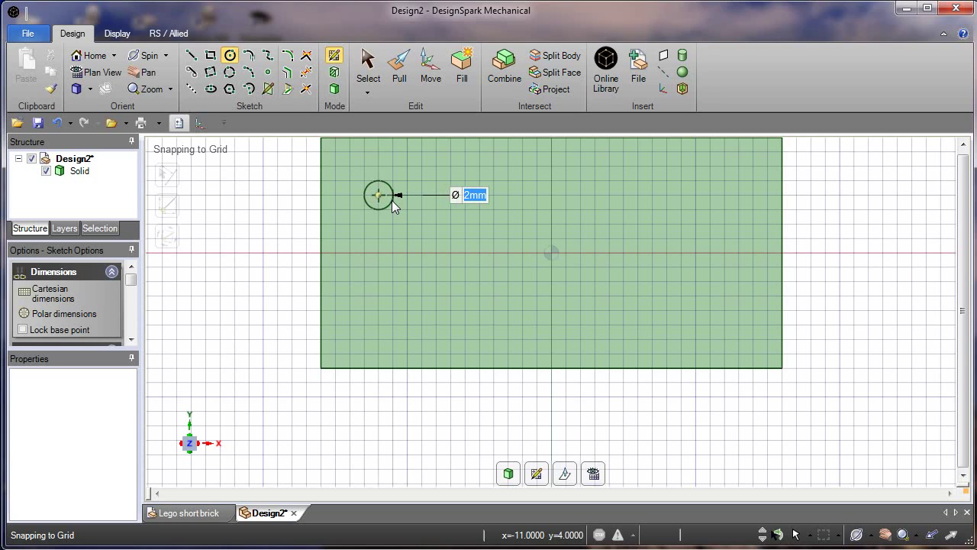
click(392, 200)
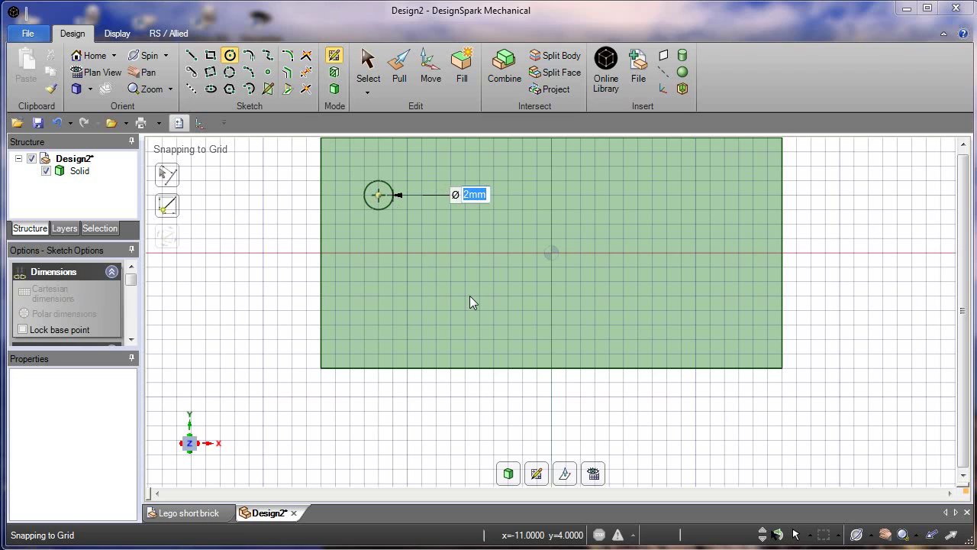
text(5)
key(Return)
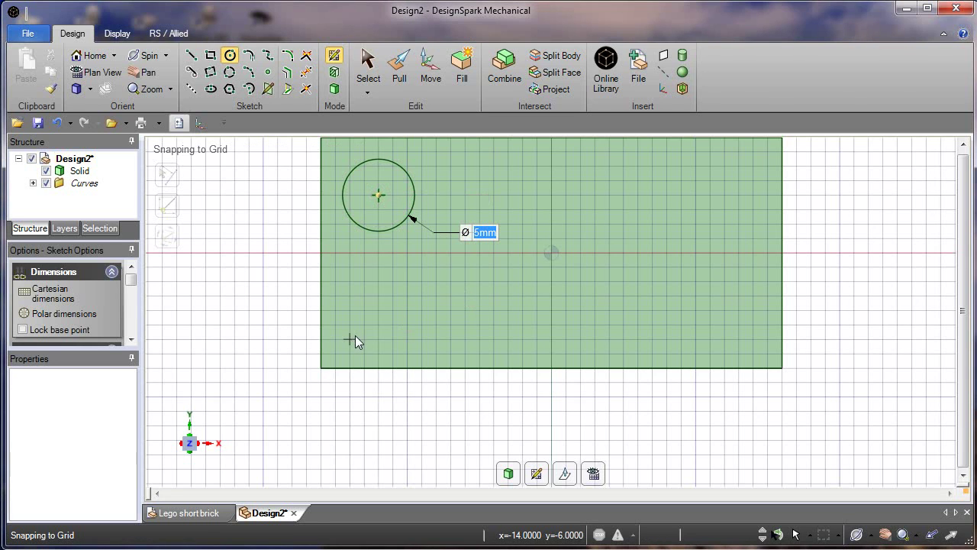
click(378, 310)
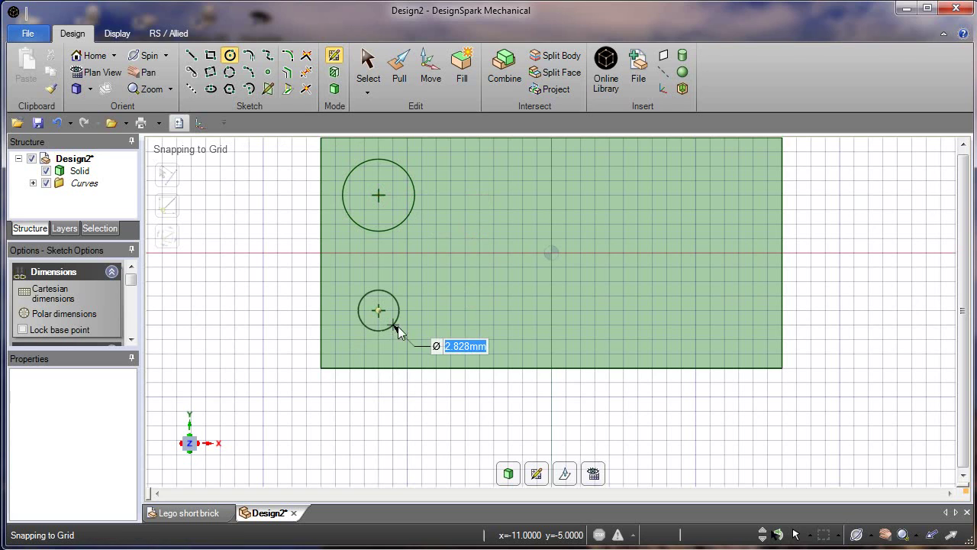
click(401, 331)
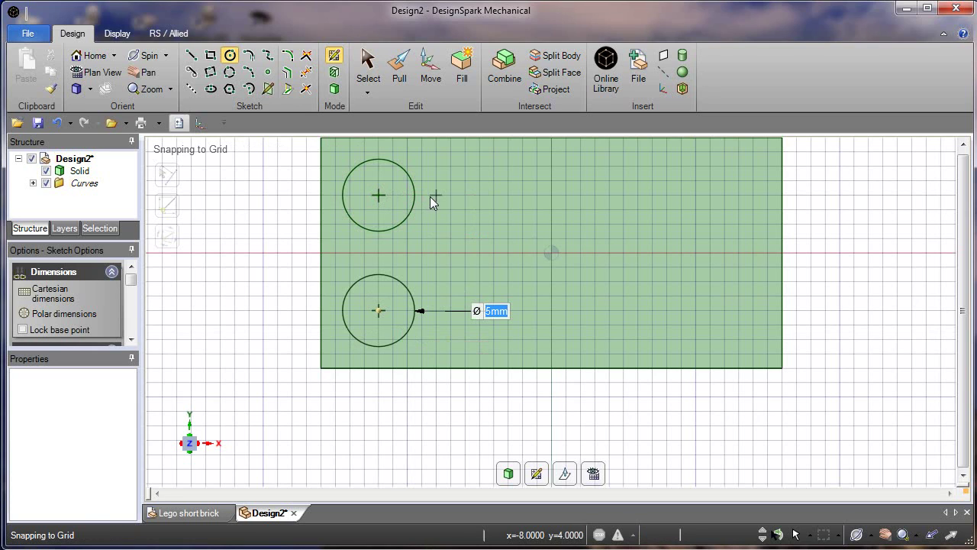
click(493, 194)
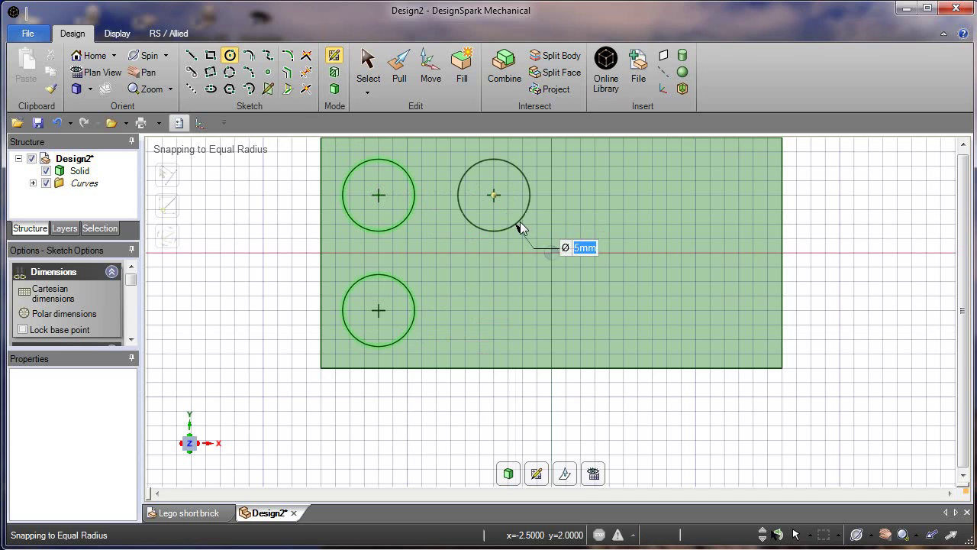
click(516, 229)
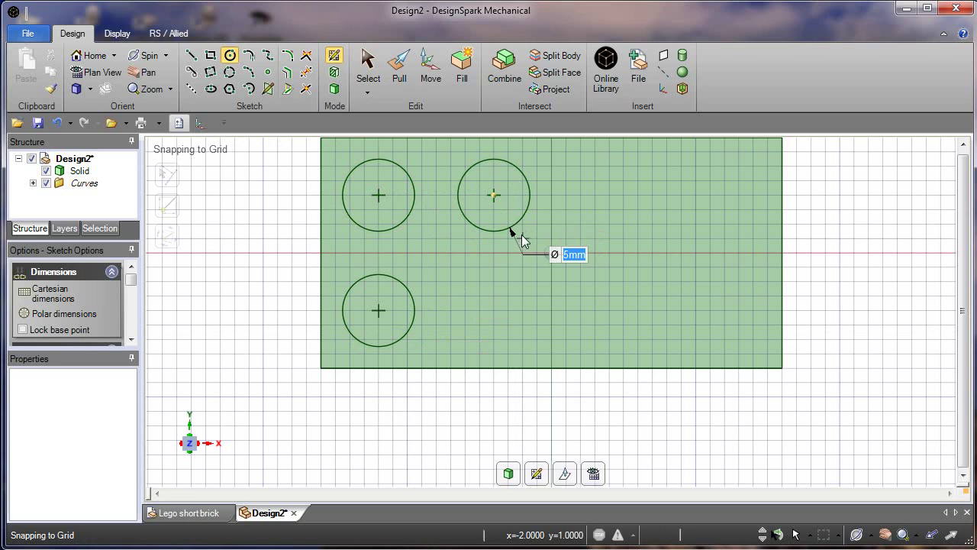
click(494, 309)
click(521, 323)
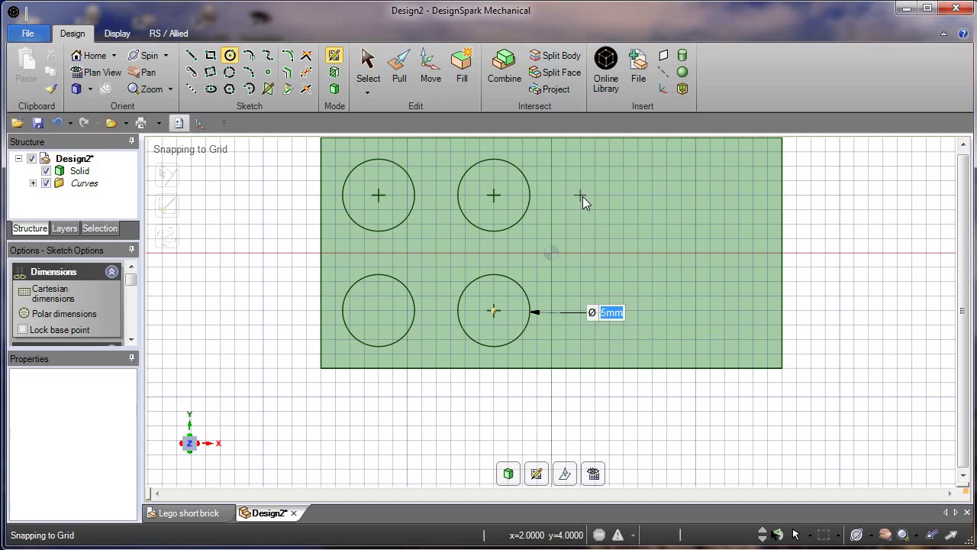
Add the remaining four 5 mm circles in the two right columns
click(608, 196)
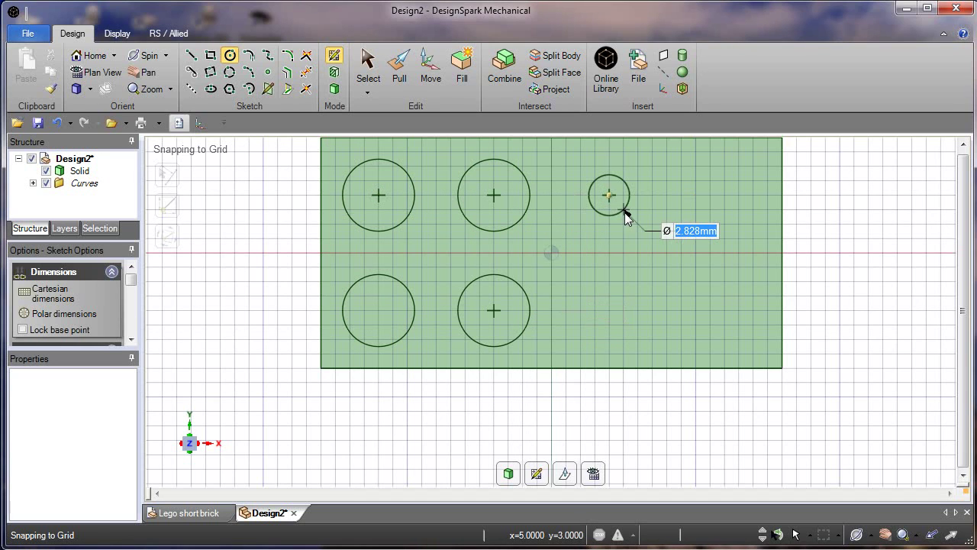
click(626, 219)
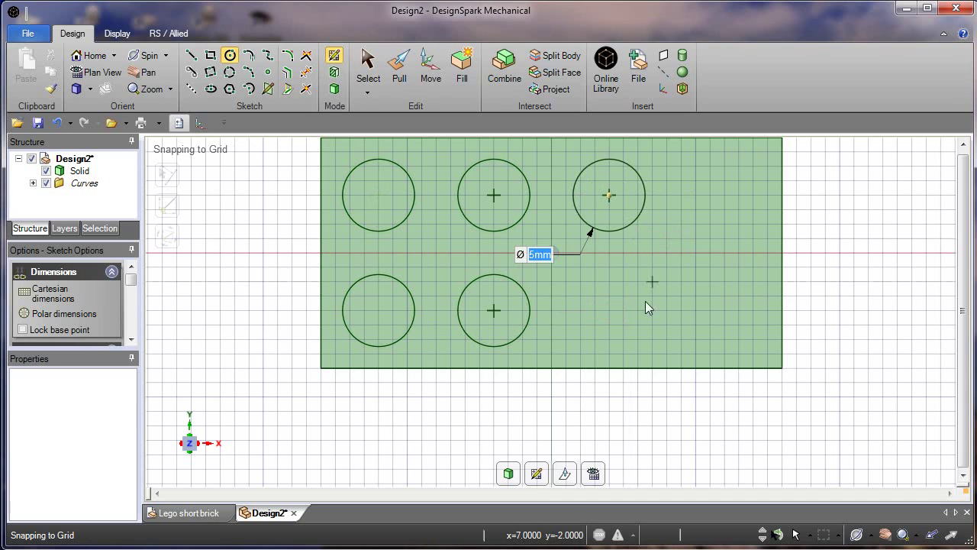
click(614, 312)
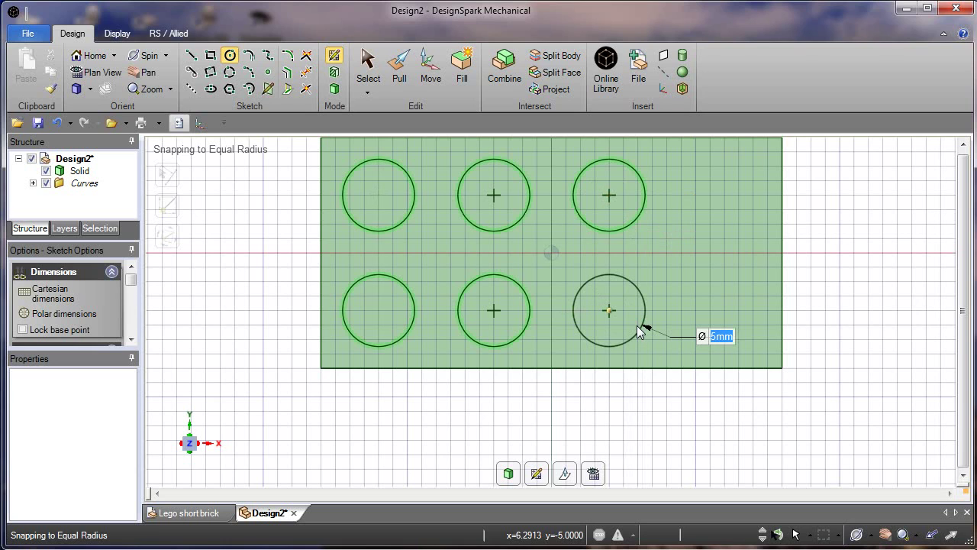
click(641, 331)
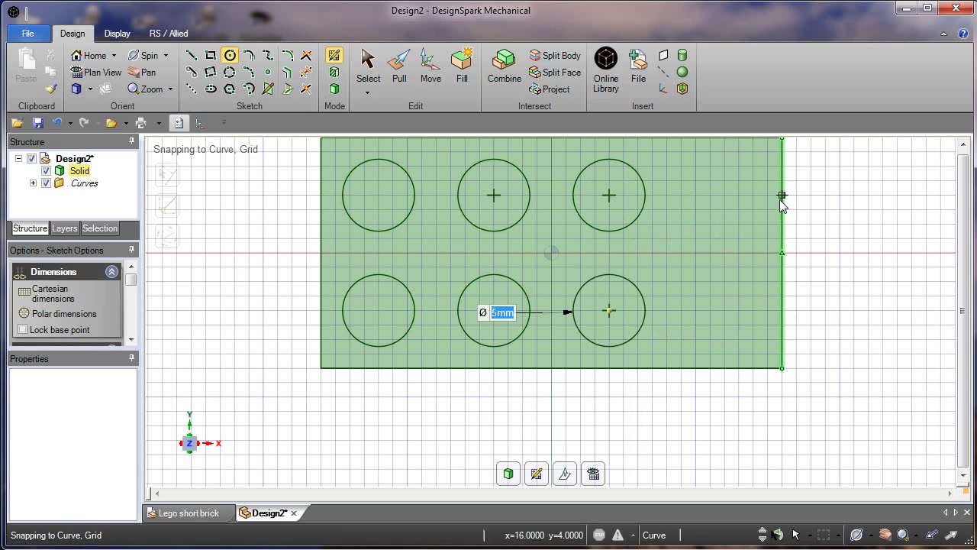
click(726, 196)
click(747, 220)
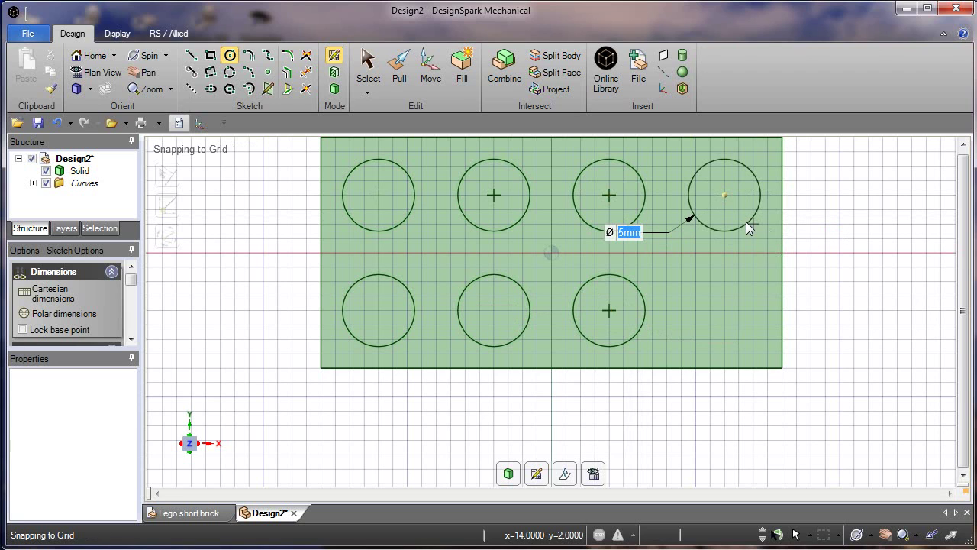
click(724, 311)
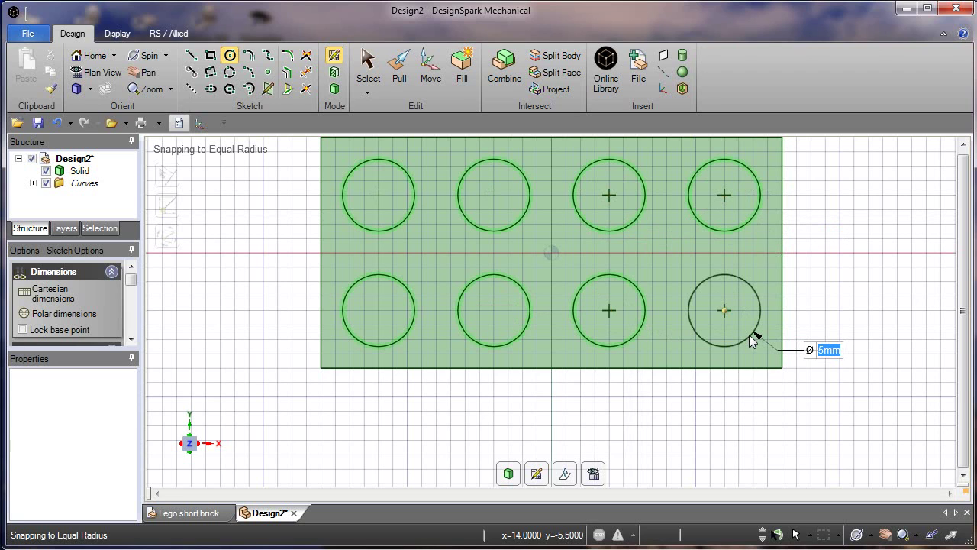
click(749, 335)
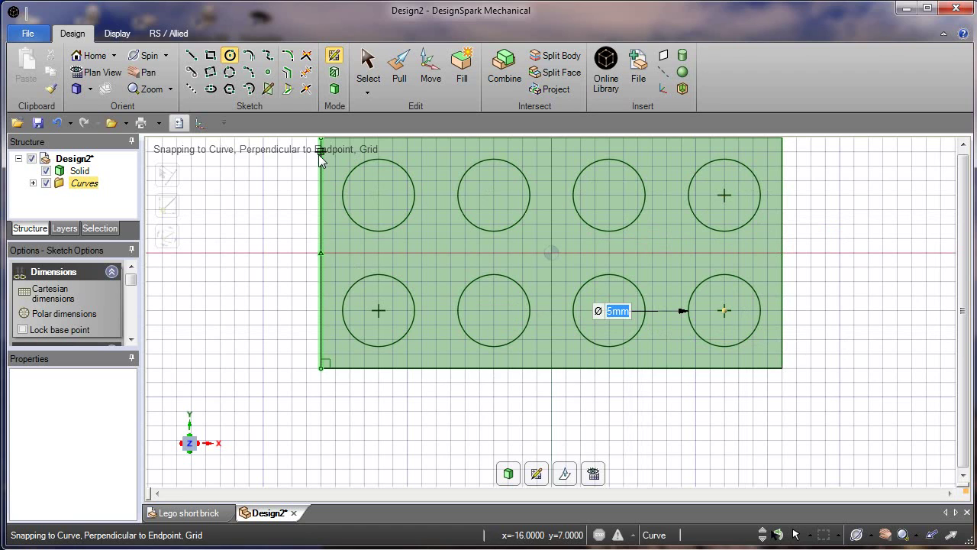
Return to 3D with the Pull tool active and the brick in its home view
click(334, 90)
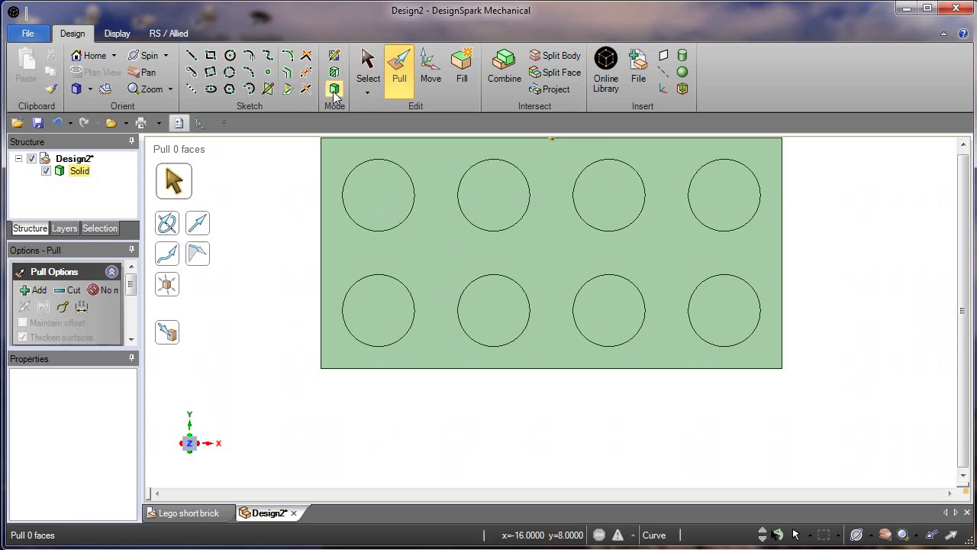
click(400, 68)
click(518, 460)
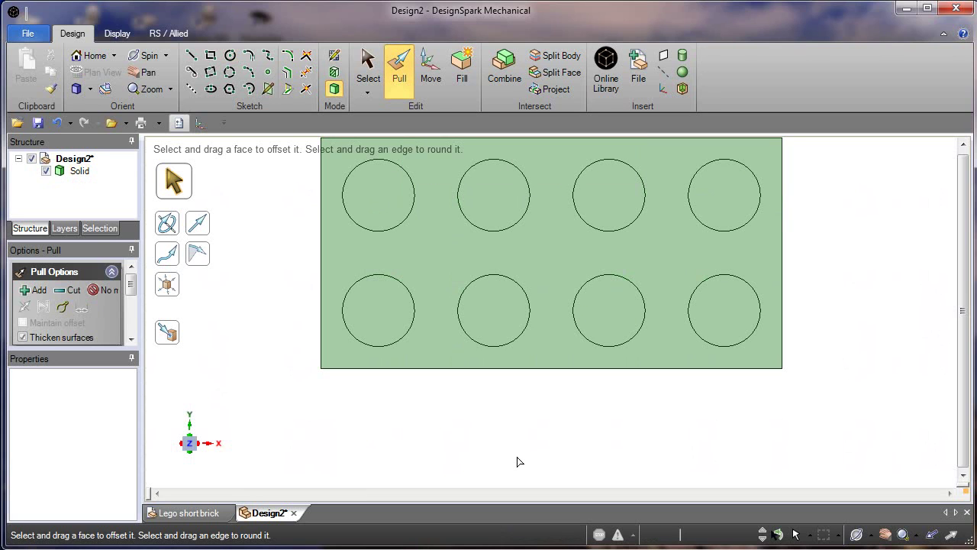
key(h)
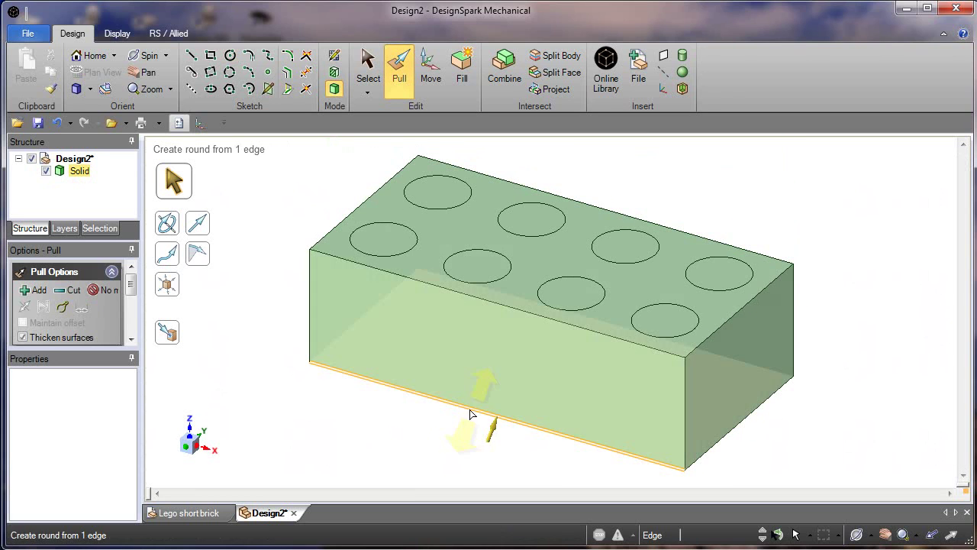
click(400, 208)
key(Escape)
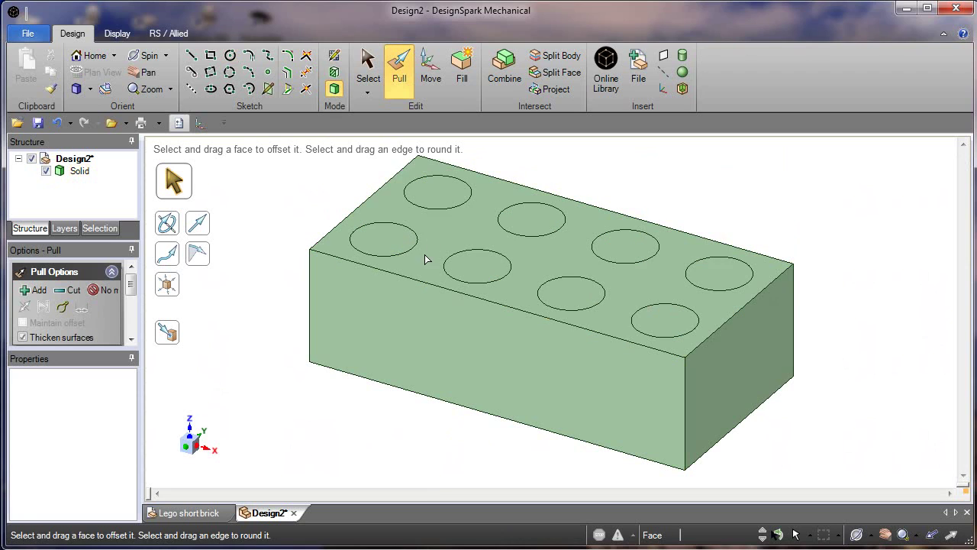
Select all eight circle faces on the brick's top
click(397, 239)
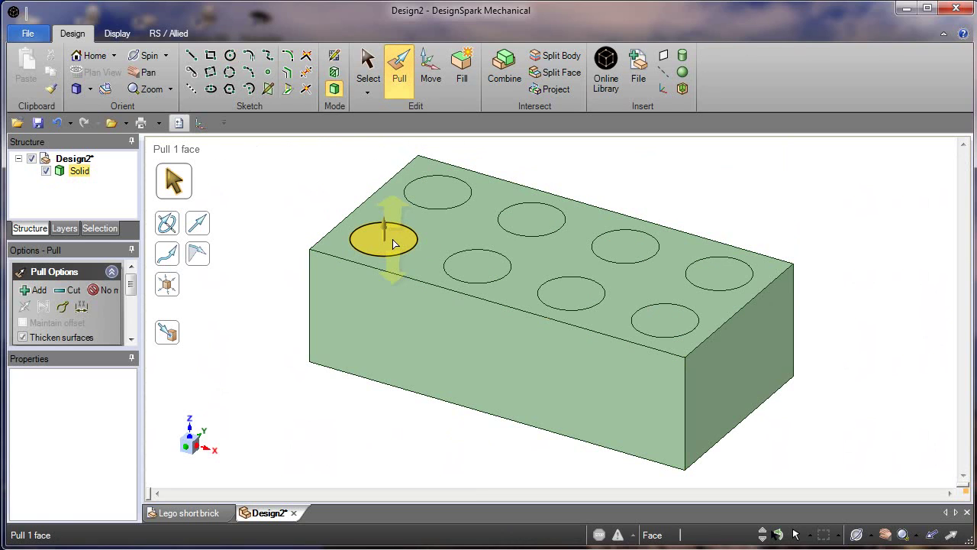
click(392, 239)
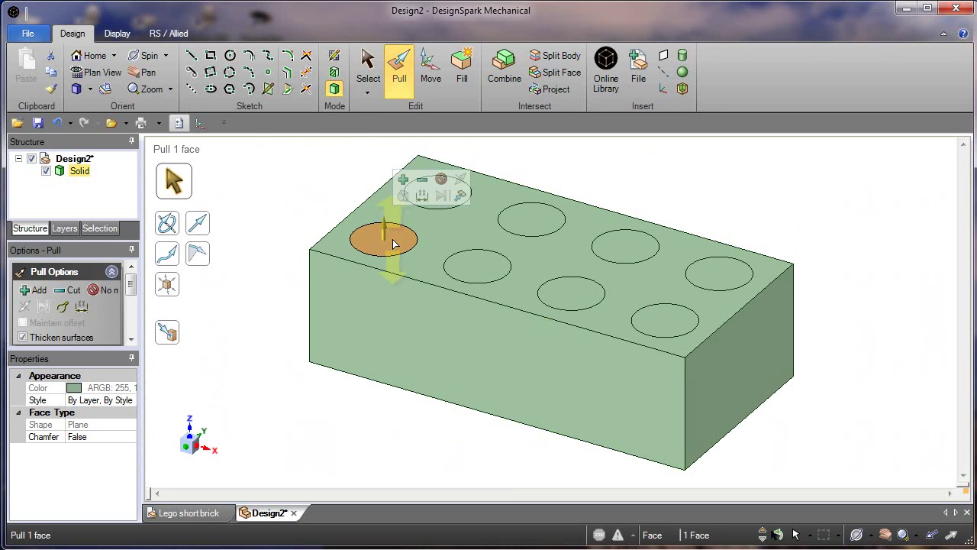
key(ctrl)
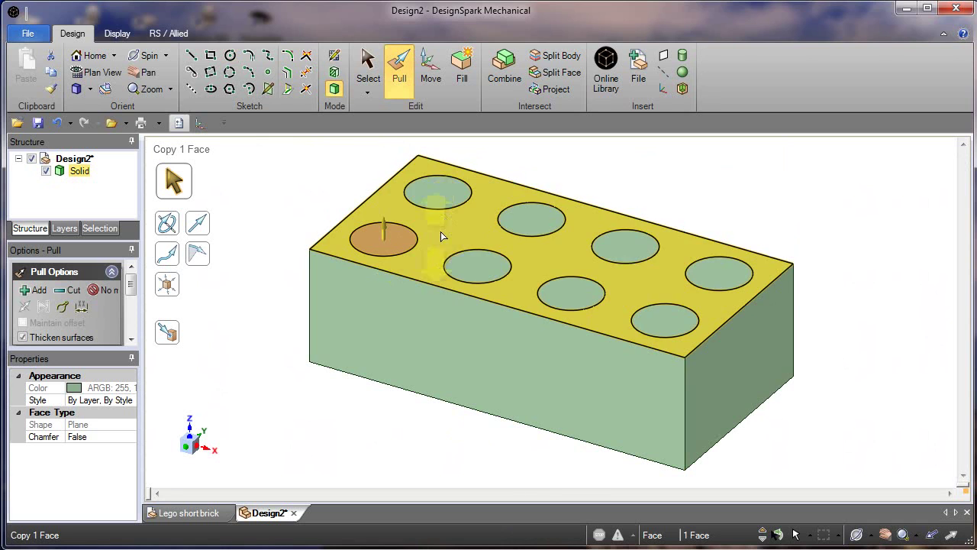
ctrl+click(439, 191)
ctrl+click(532, 229)
ctrl+click(477, 266)
ctrl+click(571, 295)
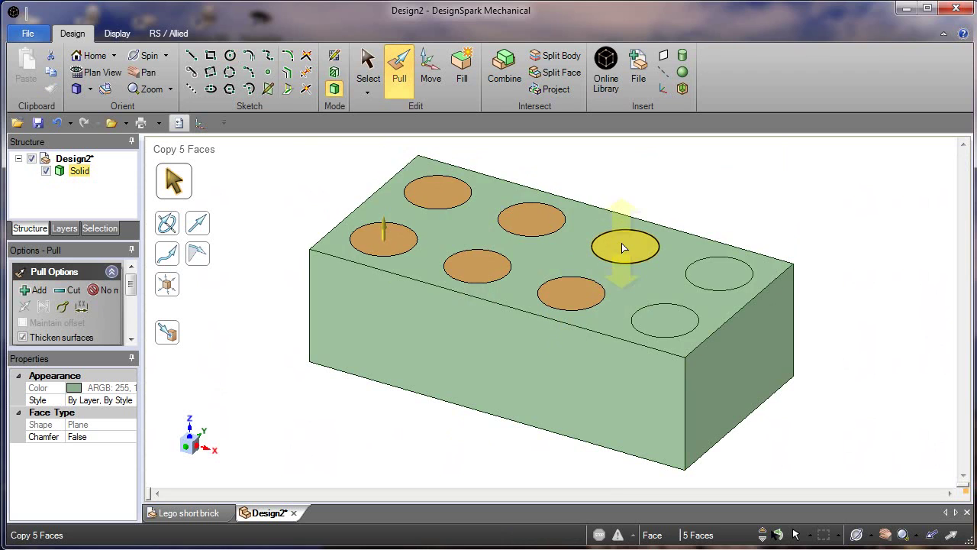
ctrl+click(622, 247)
ctrl+click(665, 321)
ctrl+click(721, 279)
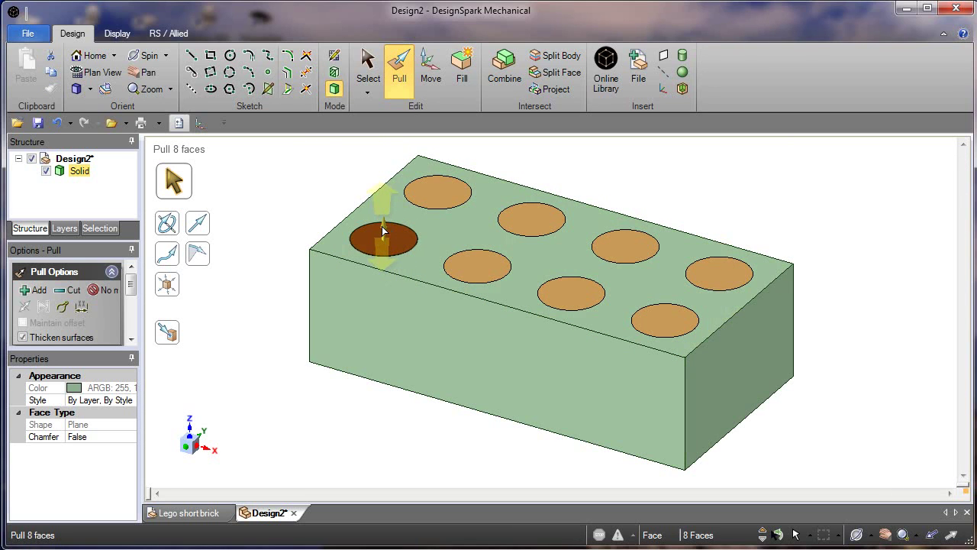
Pull the eight selected circles up 2 mm into studs
drag(383, 231, 386, 219)
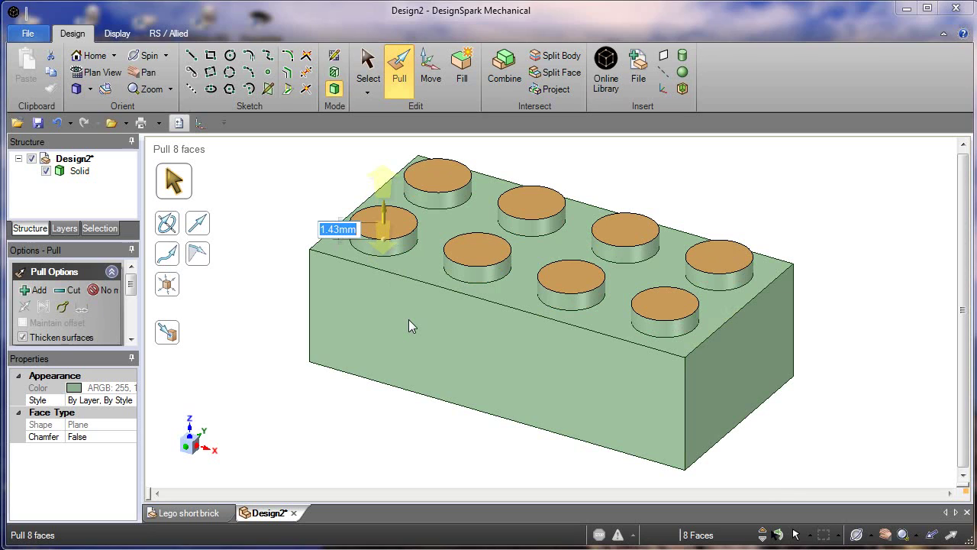
text(2)
key(Return)
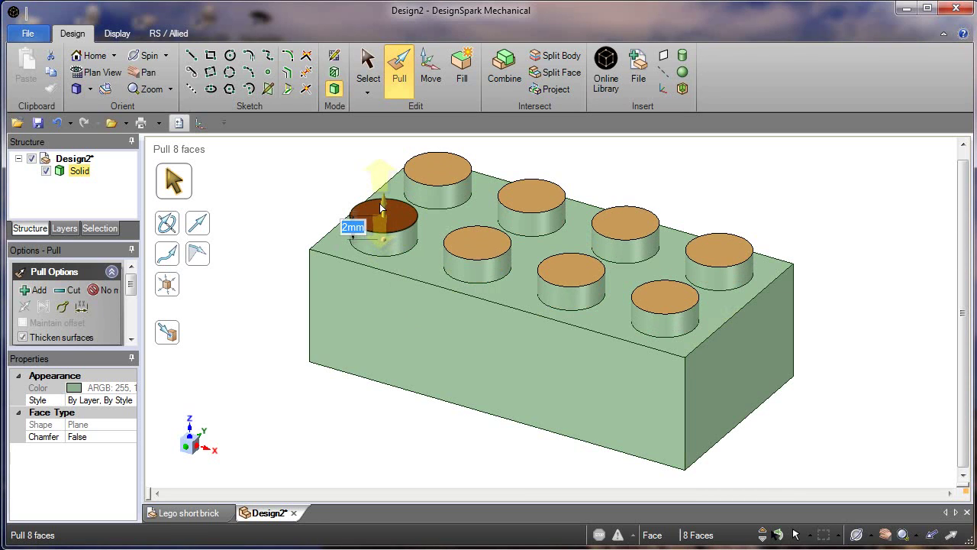
Orbit to the brick's underside and select its bottom face
middle_drag(868, 420, 890, 423)
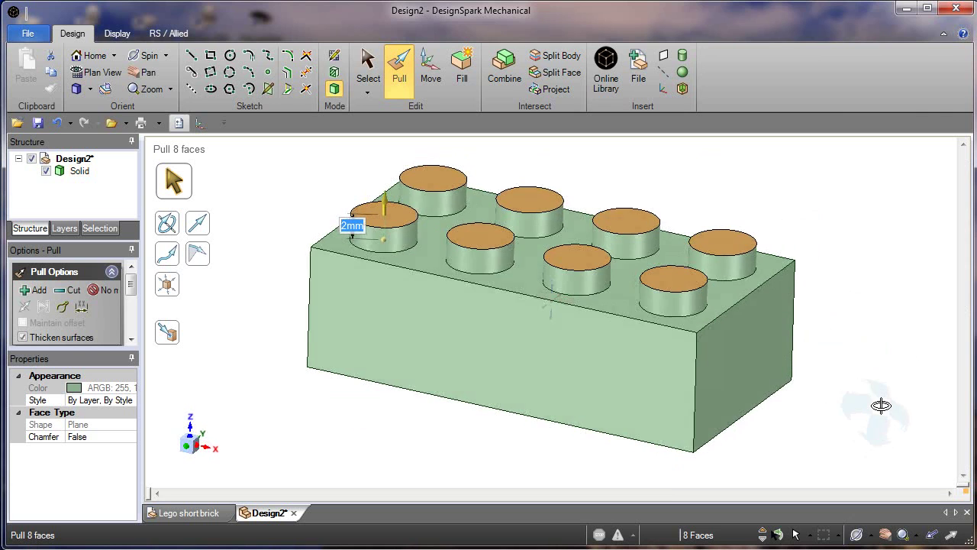
middle_drag(881, 406, 852, 398)
click(368, 67)
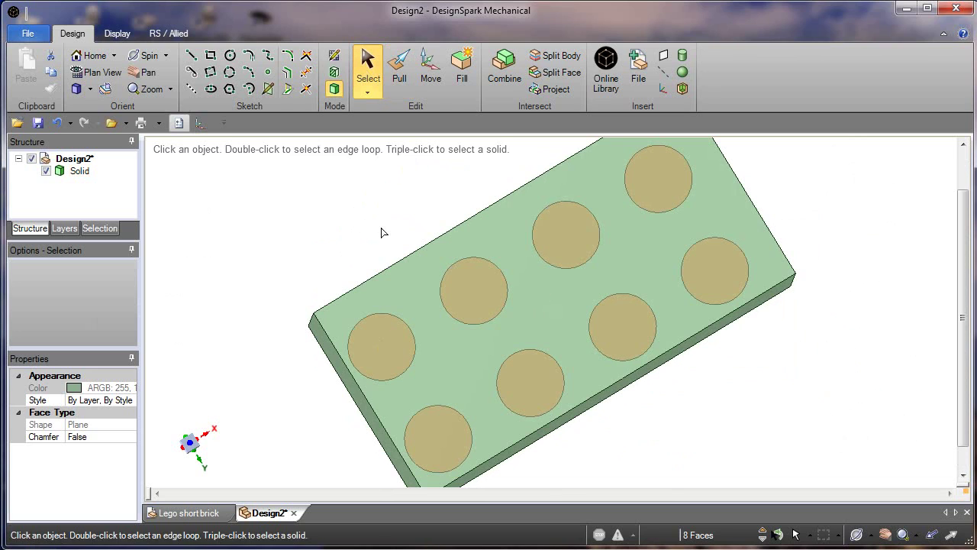
click(413, 299)
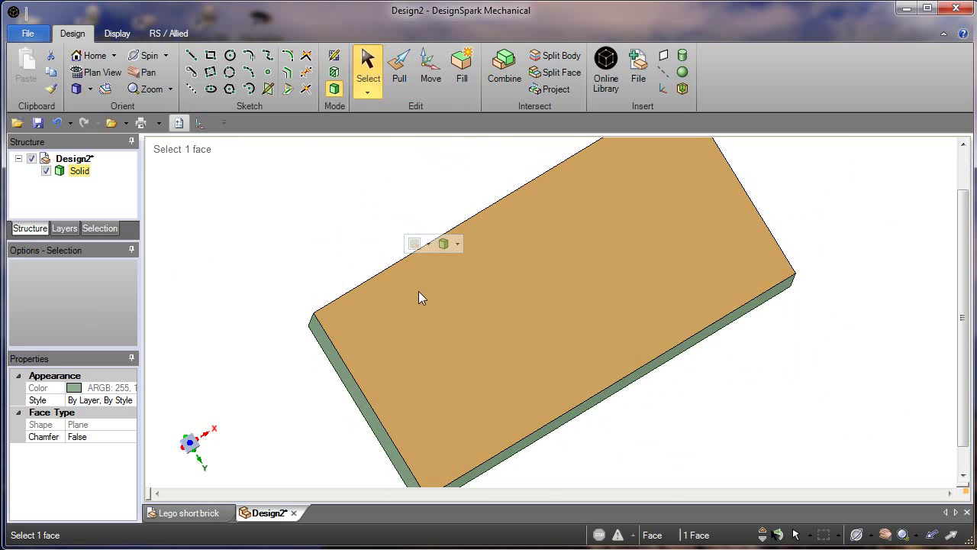
Sketch a 30 mm by 14 mm rectangle on the bottom face in plan view
click(334, 61)
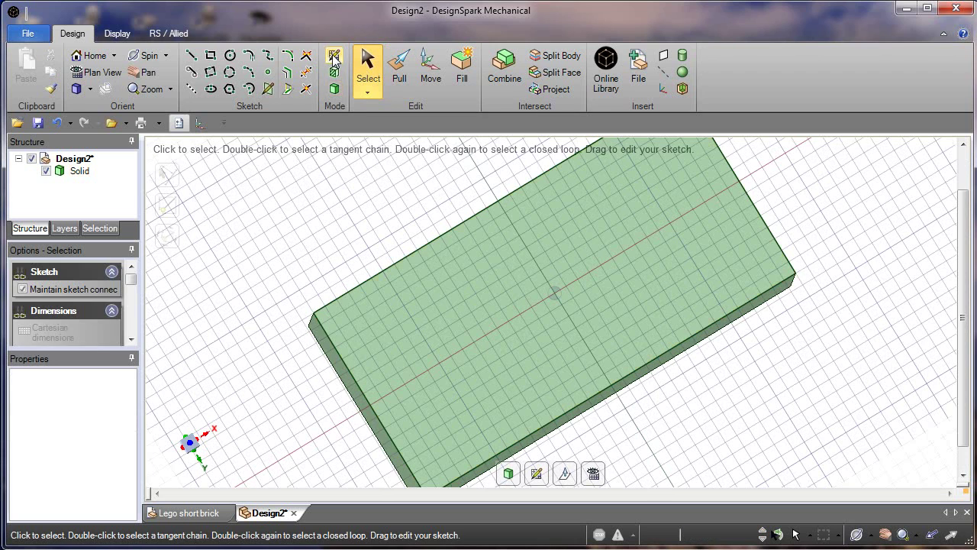
click(594, 474)
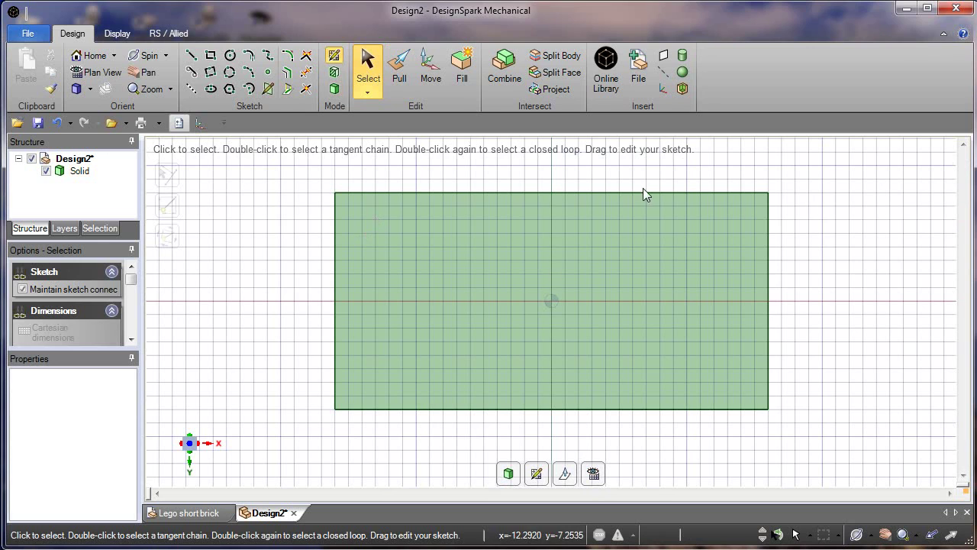
click(211, 59)
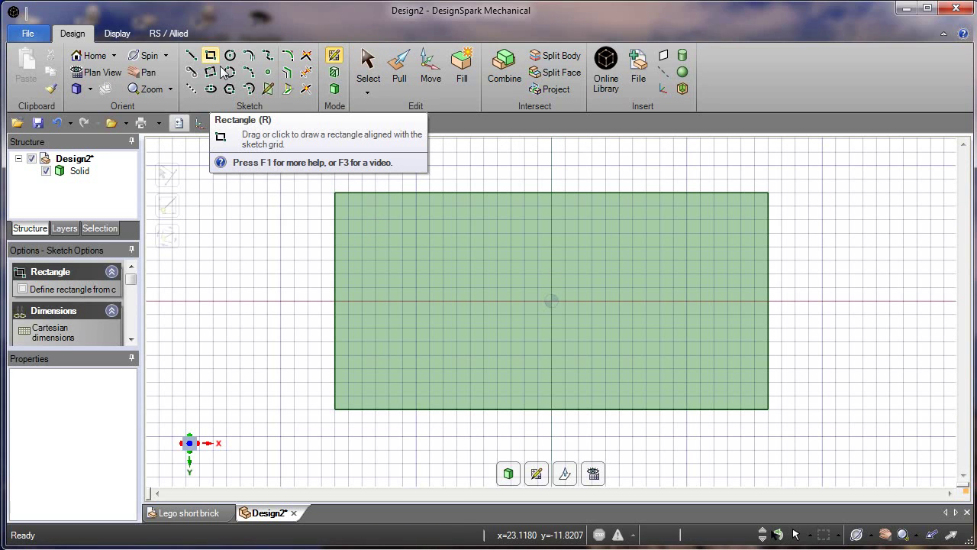
click(349, 206)
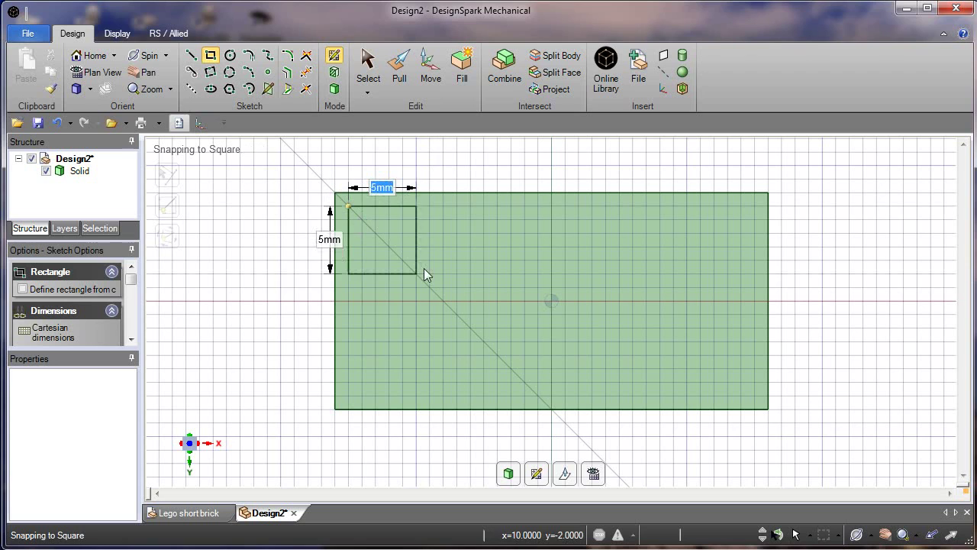
click(750, 397)
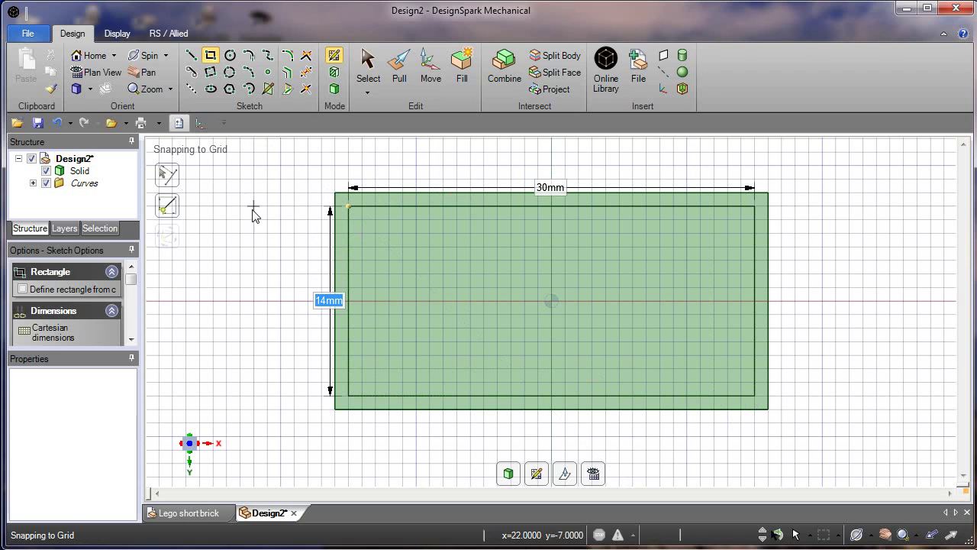
Back in 3D, push the inner rectangle 8.6 mm into the underside to hollow the brick
click(336, 91)
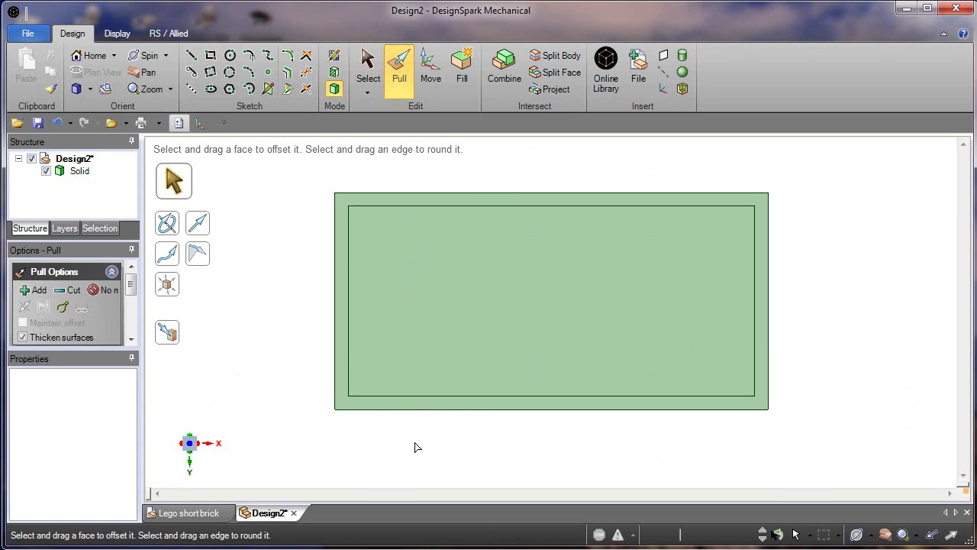
key(h)
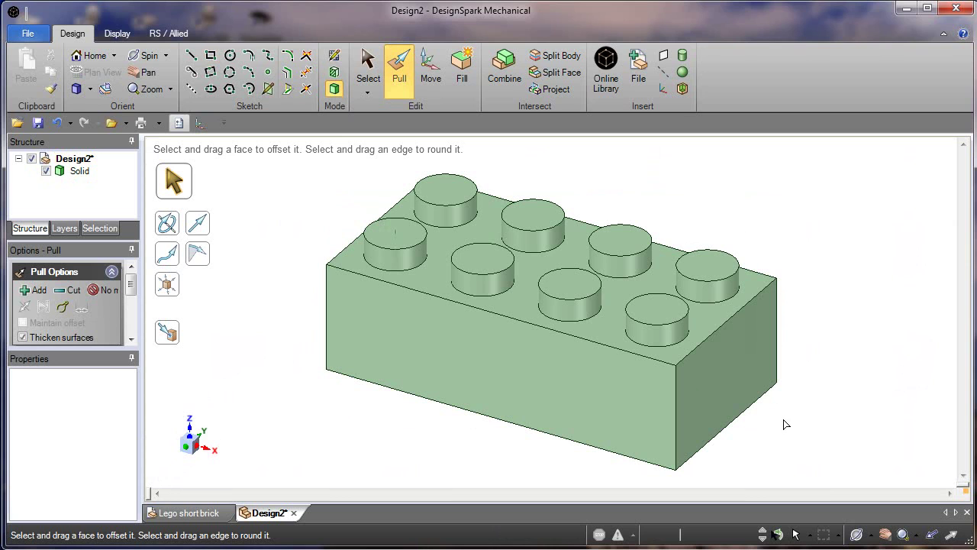
middle_drag(855, 435, 850, 235)
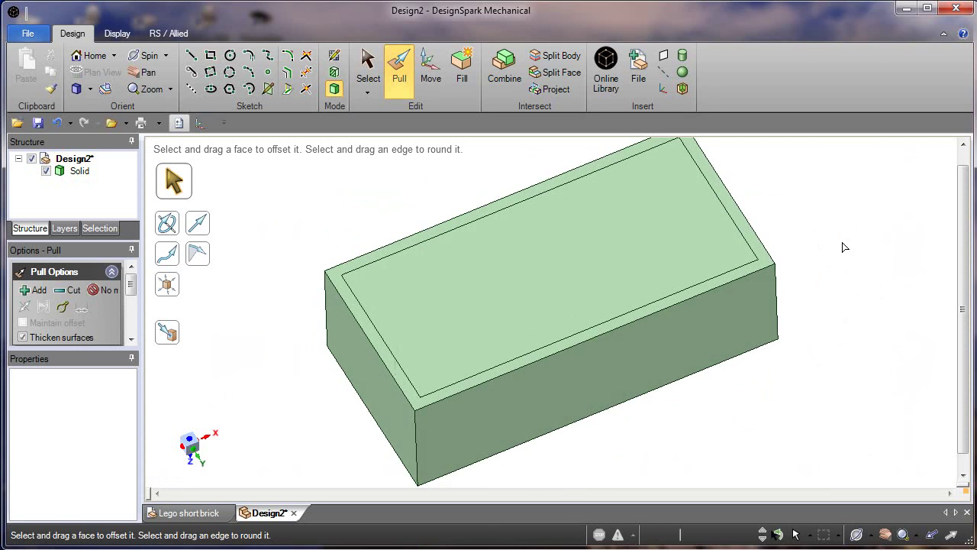
click(552, 264)
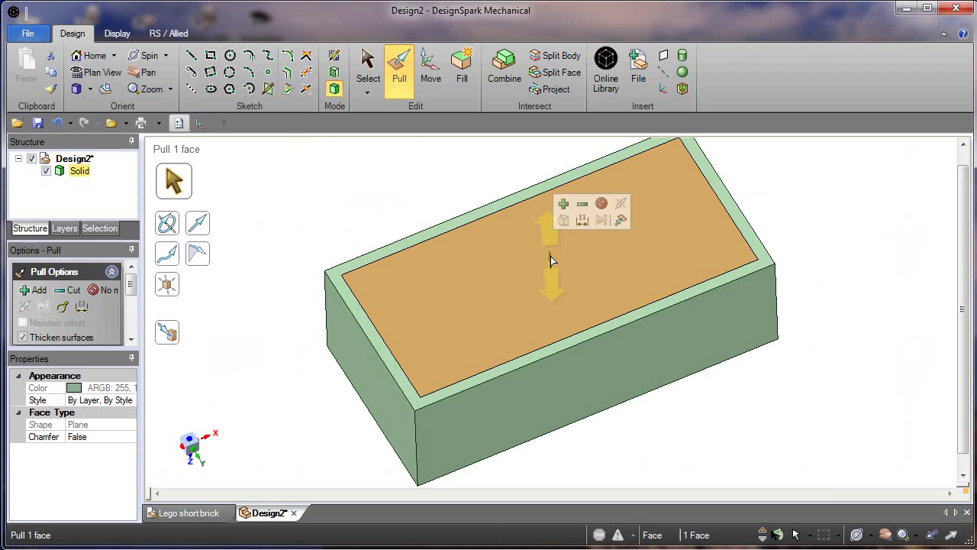
drag(550, 255, 555, 278)
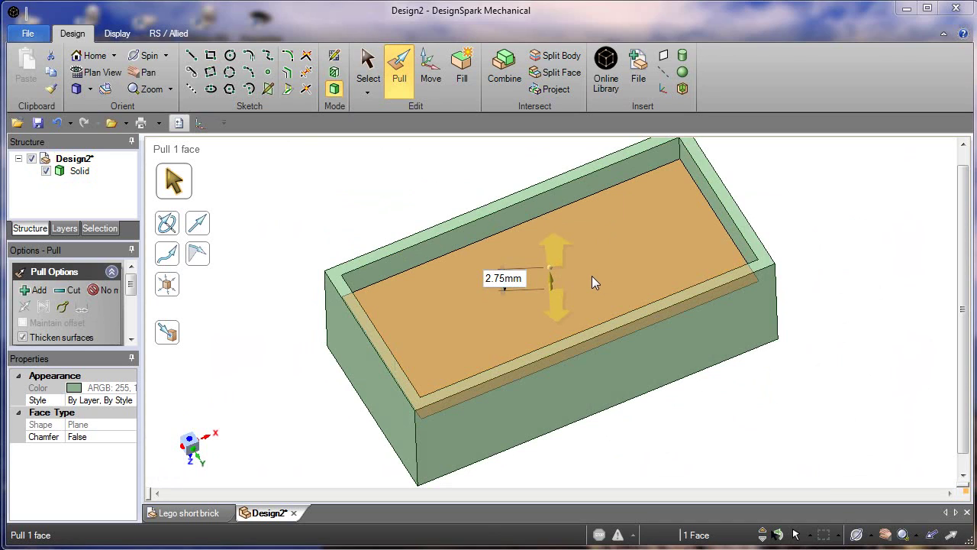
text(8)
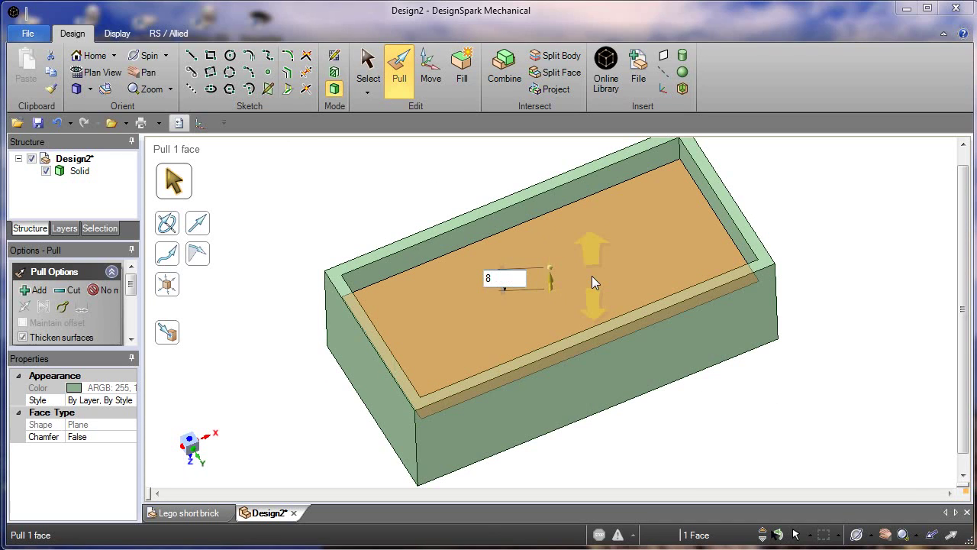
text(.6)
key(Return)
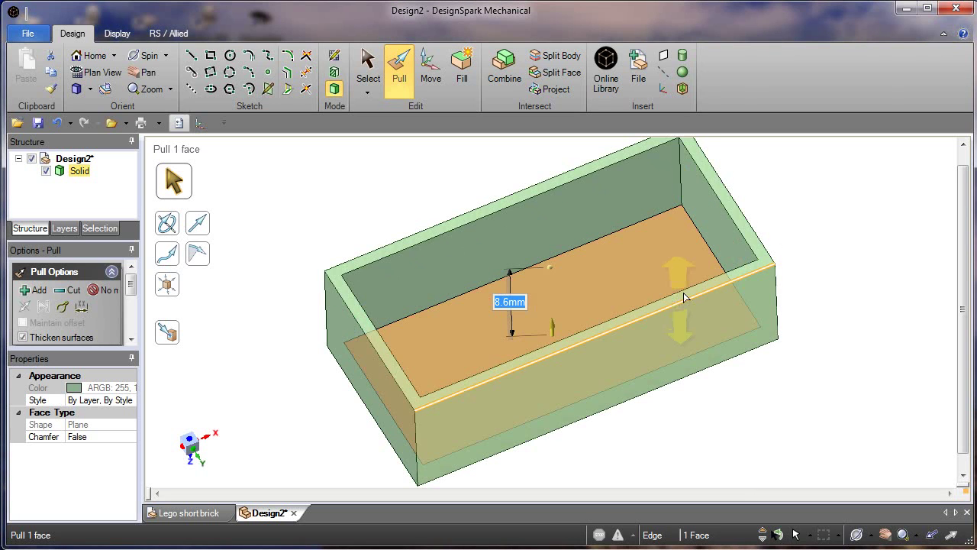
middle_drag(813, 229, 857, 257)
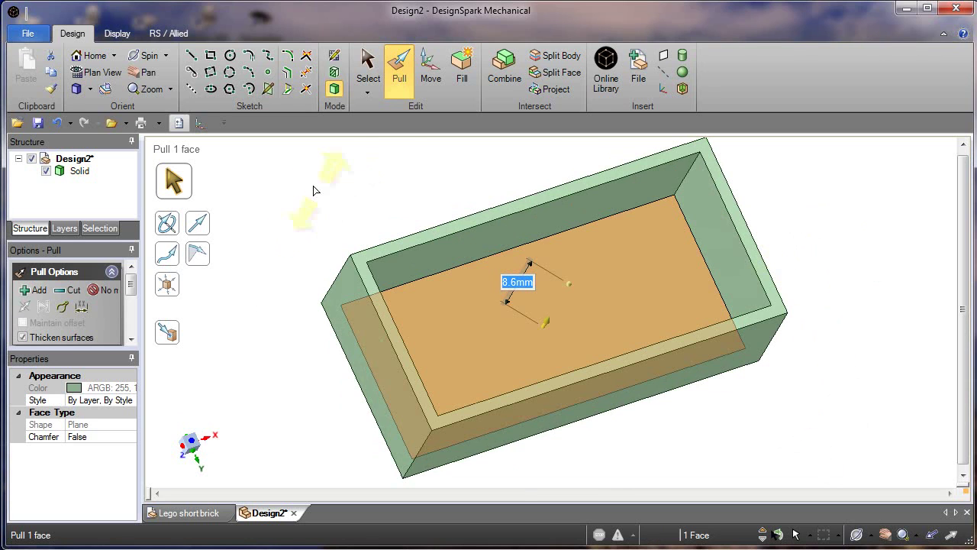
Start a plan-view sketch on the hollowed underside, briefly checking the reference drawing
click(334, 58)
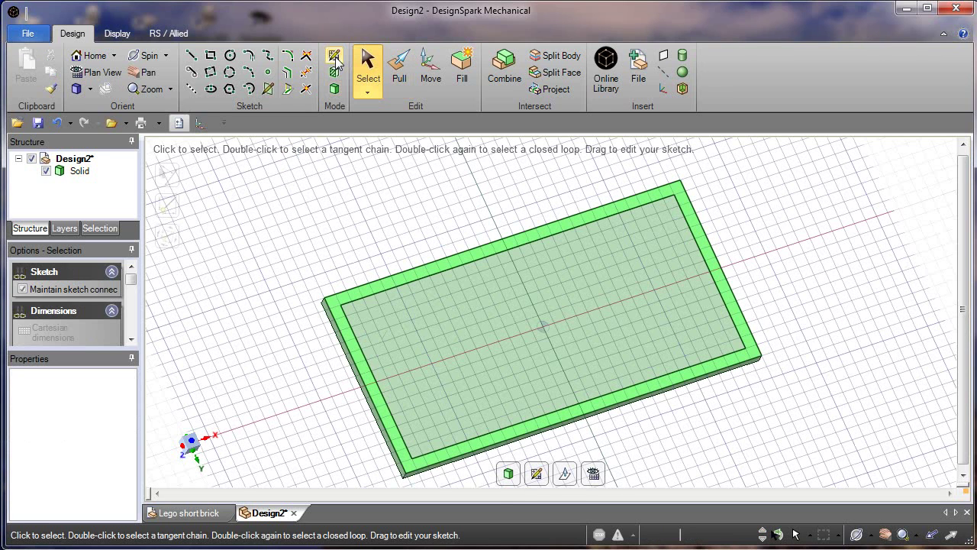
click(593, 474)
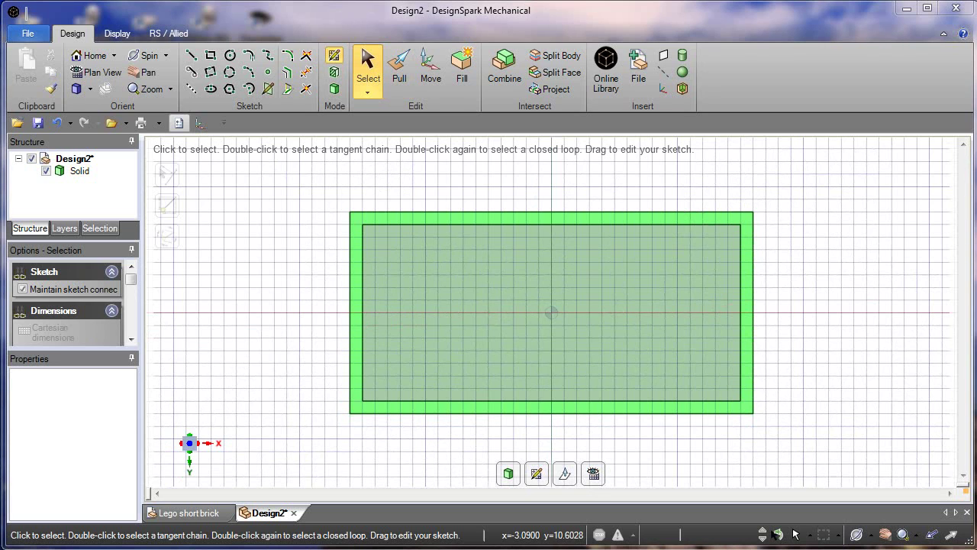
mouse_move(976, 8)
mouse_down()
mouse_move(585, 7)
mouse_move(579, 26)
mouse_move(544, 23)
mouse_up()
click(880, 24)
Draw a 4.8 mm circle at the origin with a concentric 6.5 mm circle
click(231, 55)
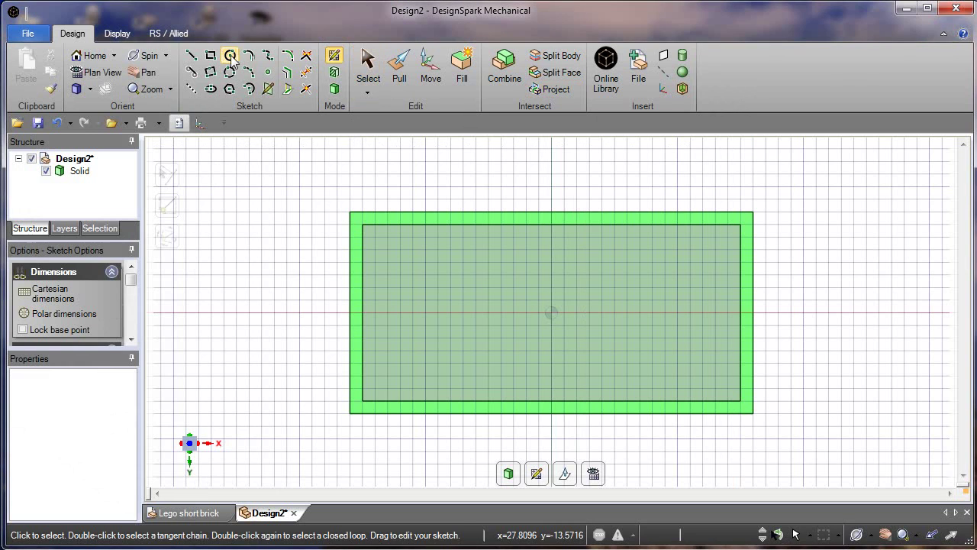
click(551, 312)
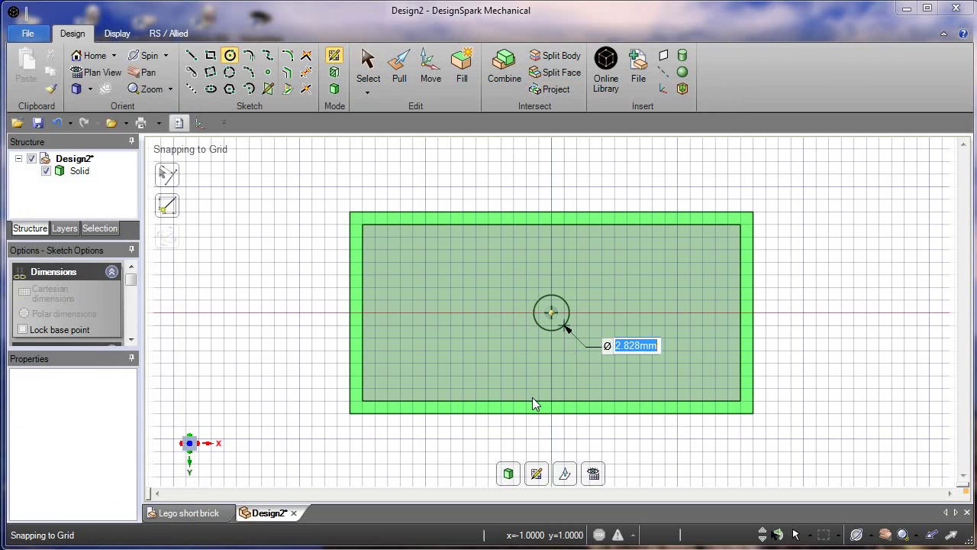
text(4.8)
key(Return)
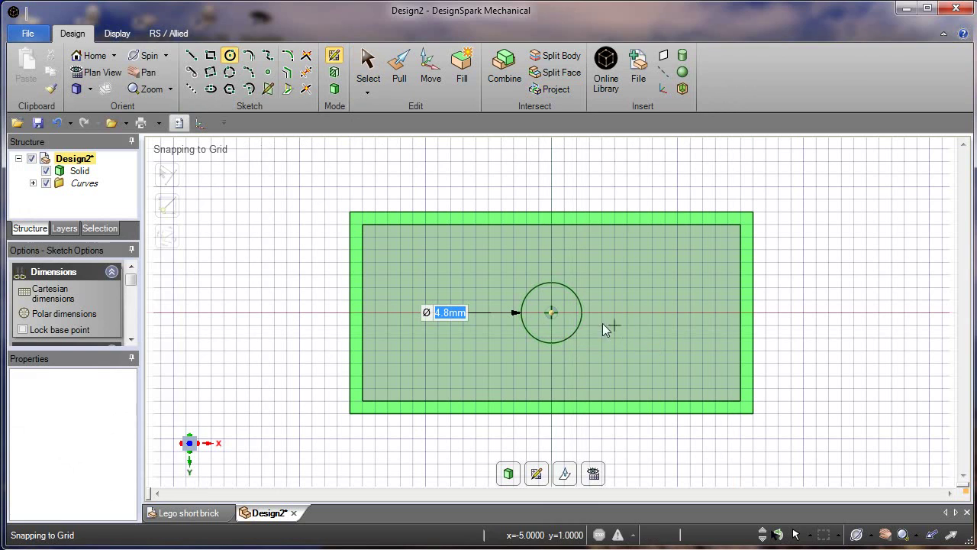
click(551, 313)
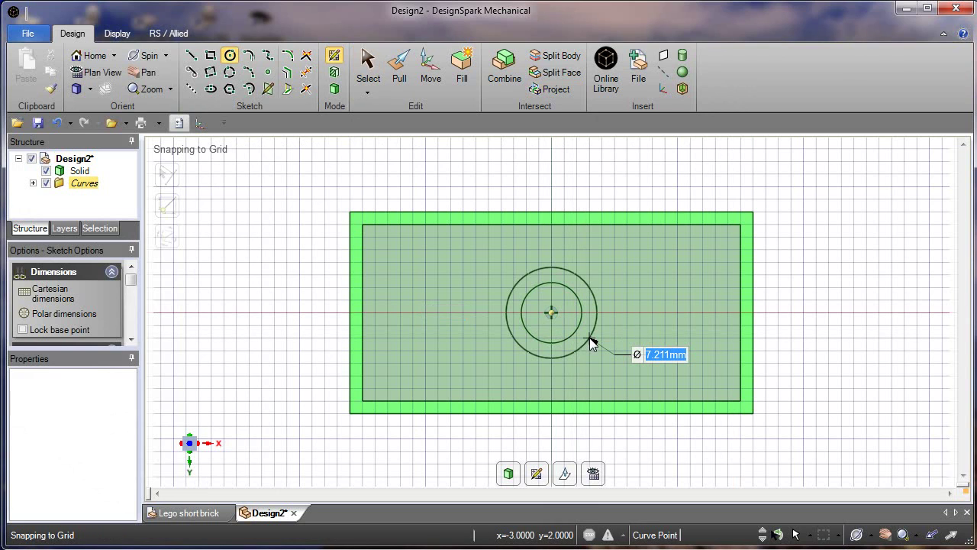
click(589, 338)
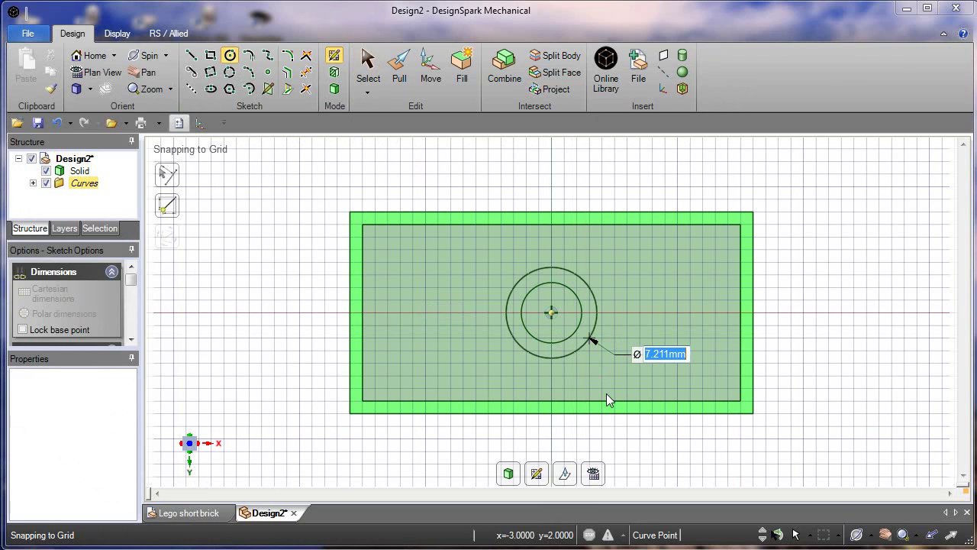
text(6.5)
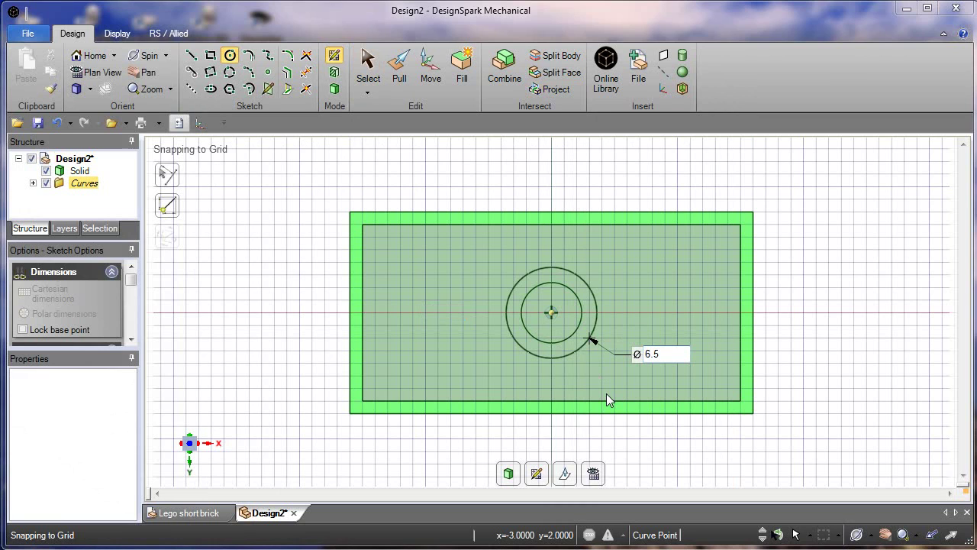
key(Return)
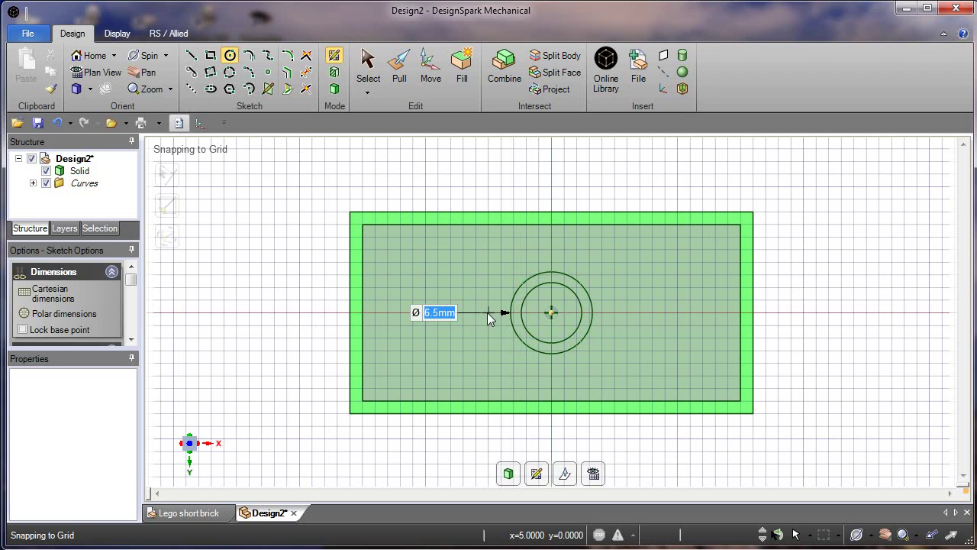
Add a concentric 4.8 mm and 6.5 mm circle pair left of the centre pair
key(Return)
click(452, 273)
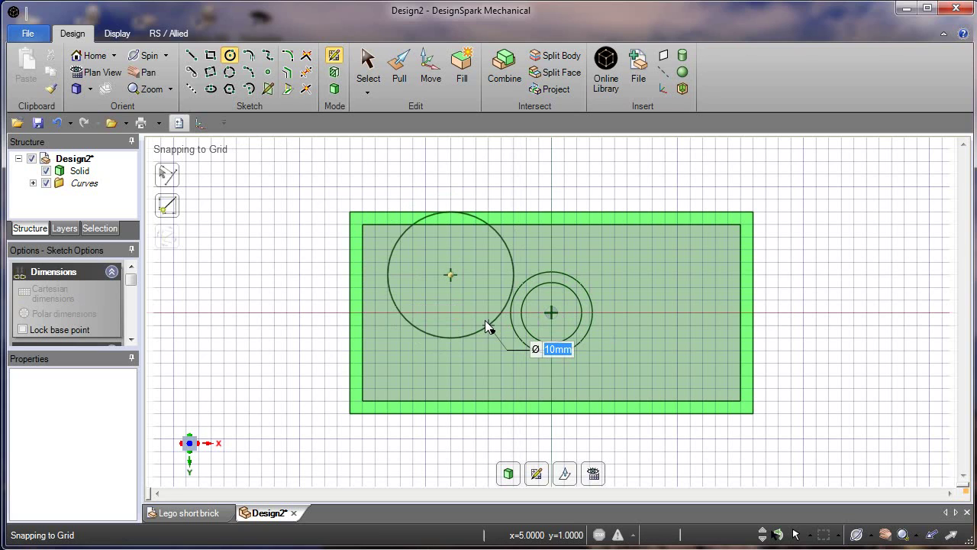
key(Escape)
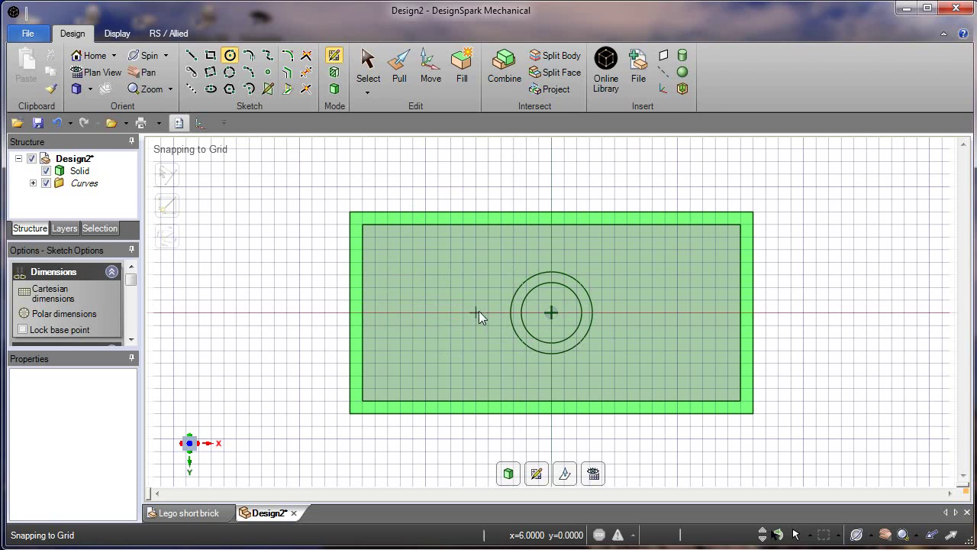
click(452, 312)
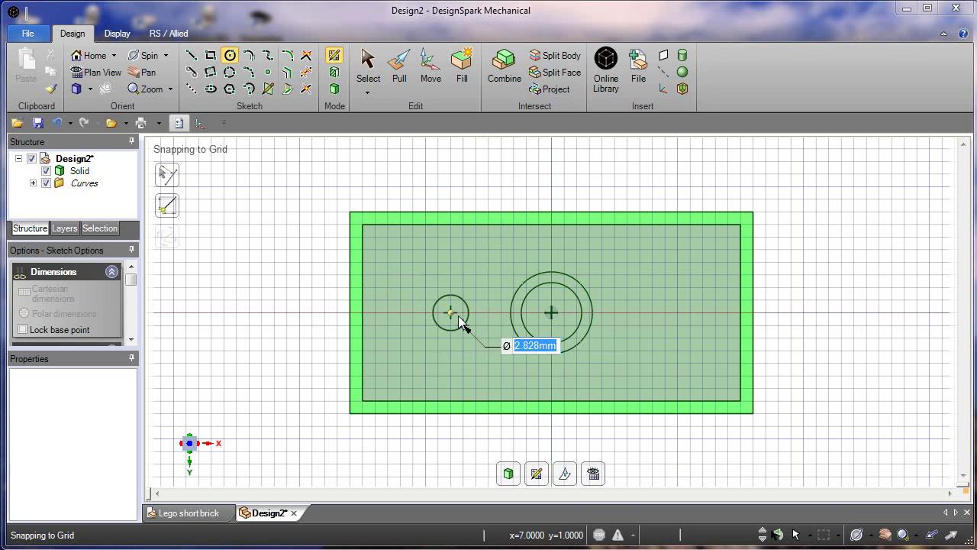
text(4.8)
key(Return)
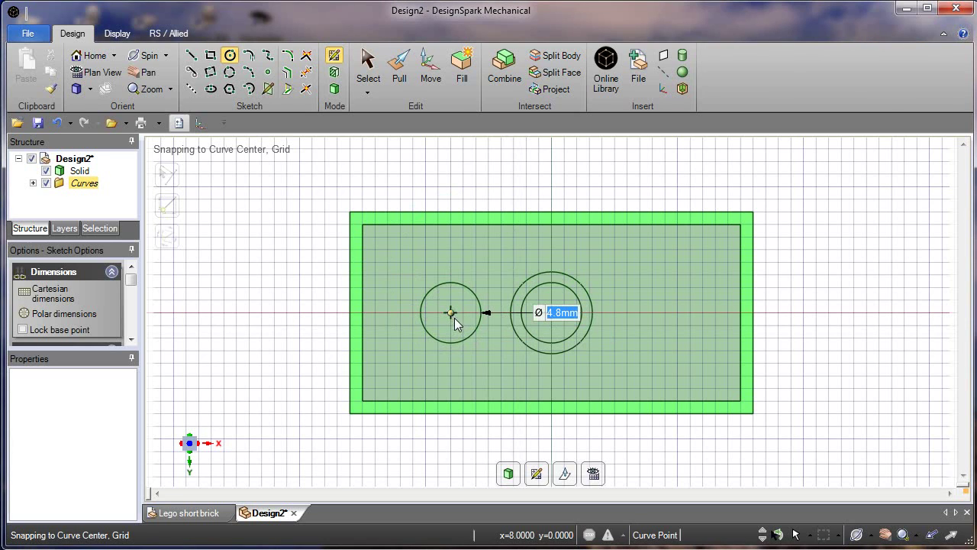
click(451, 313)
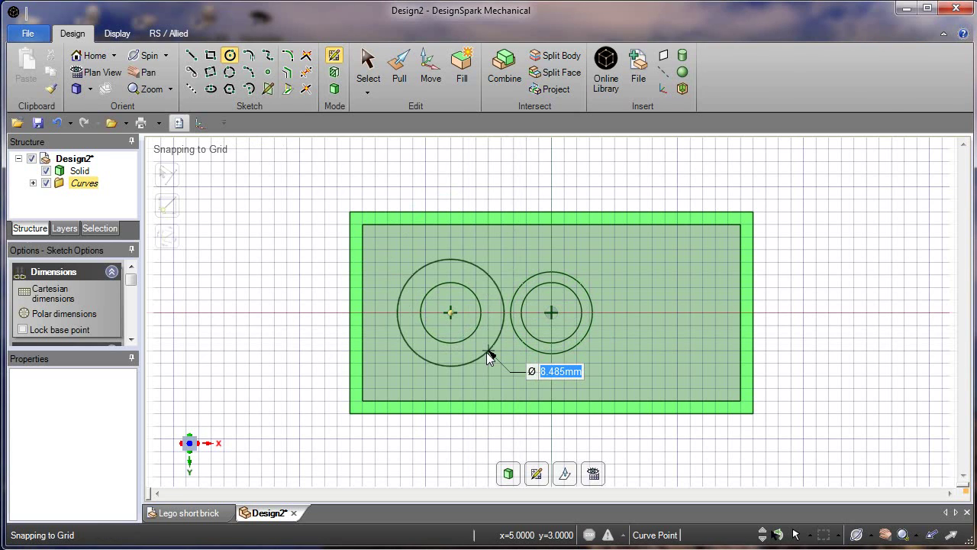
click(487, 352)
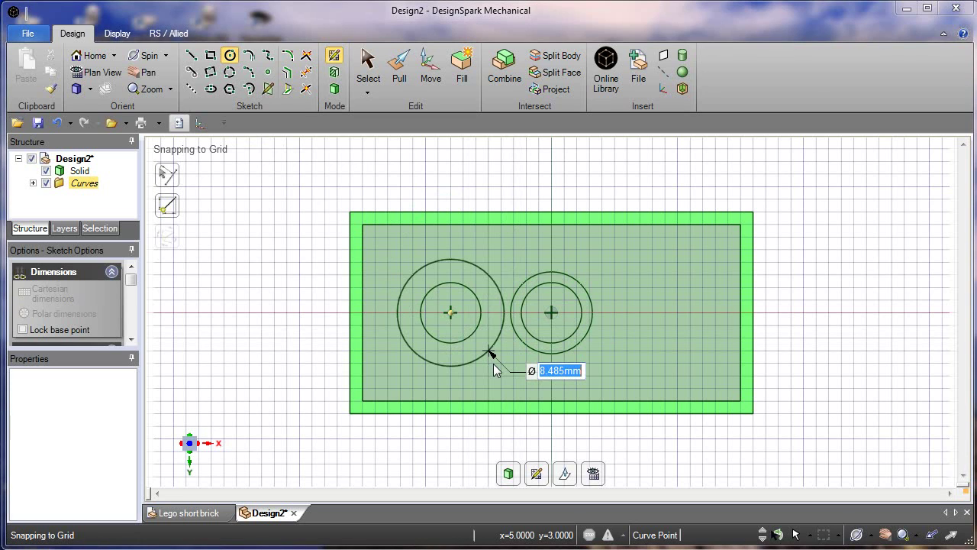
text(6.5)
key(Return)
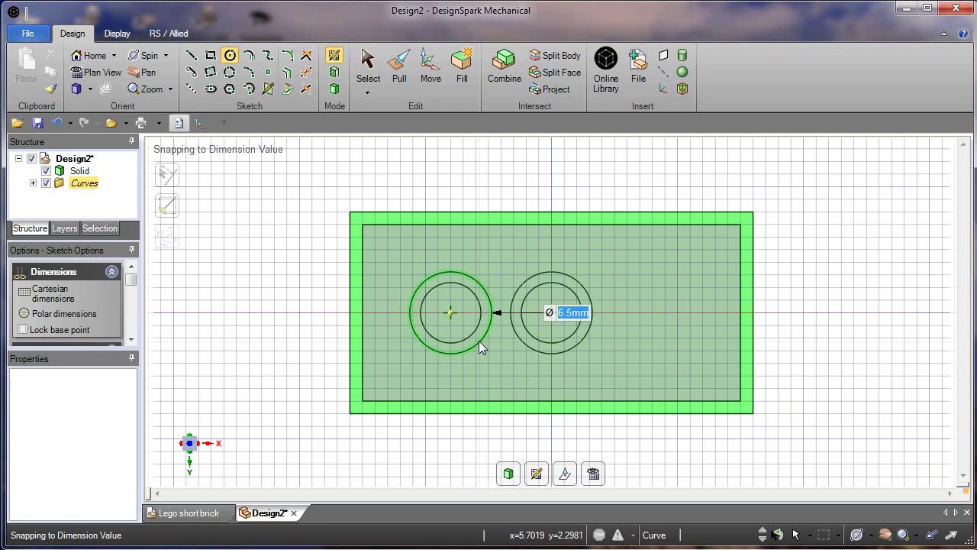
Add the matching 4.8 mm and 6.5 mm circle pair right of centre
click(651, 313)
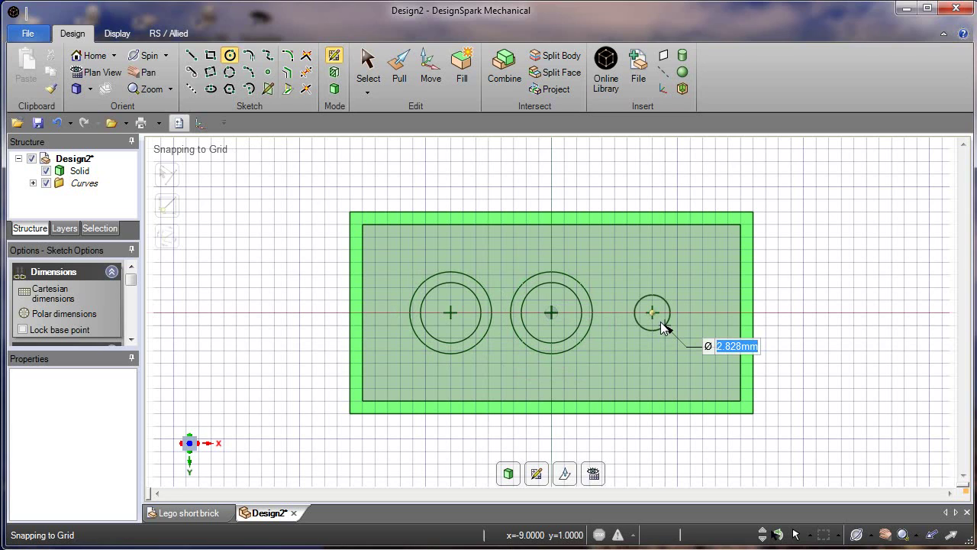
text(4)
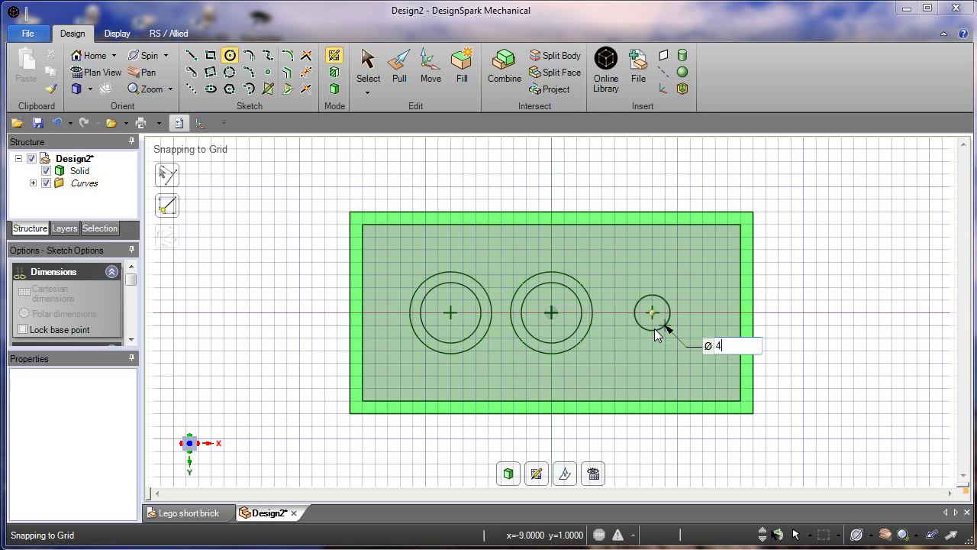
text(.8)
key(Return)
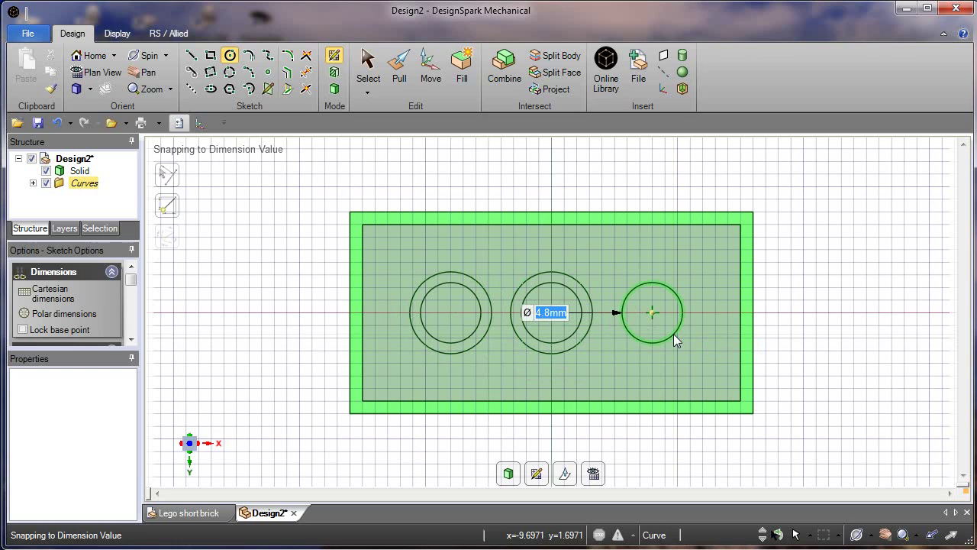
click(652, 313)
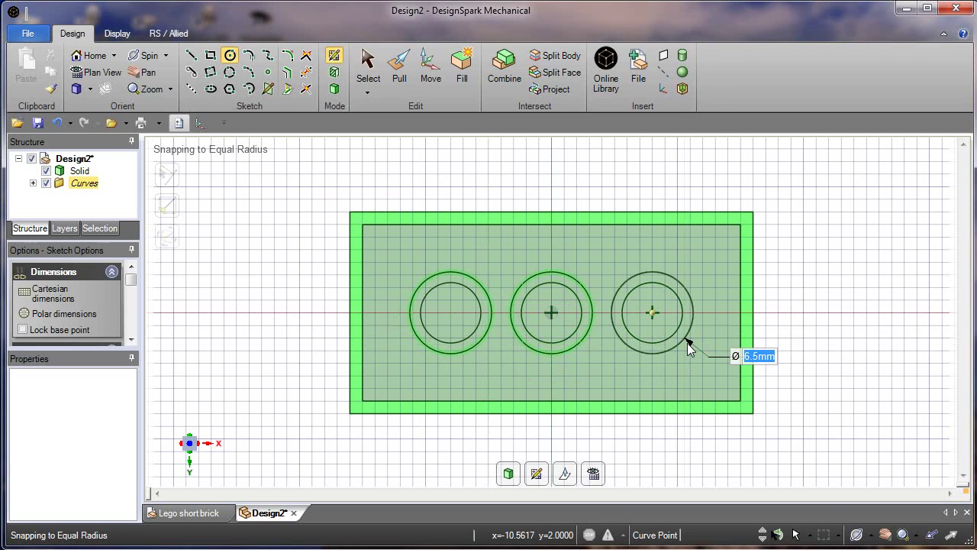
click(688, 345)
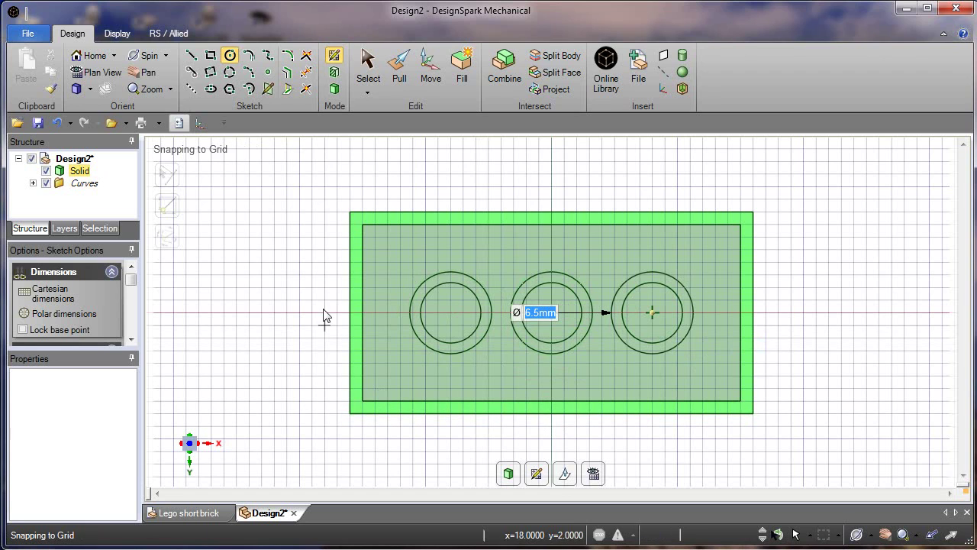
Back in 3D, pull the three ring faces 8.6 mm to form the socket tubes
click(334, 88)
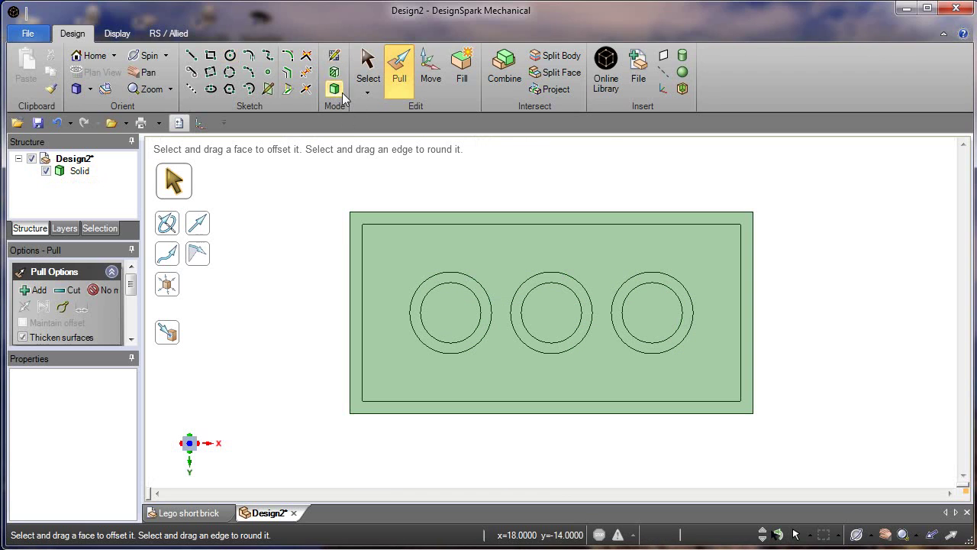
middle_drag(735, 458, 675, 401)
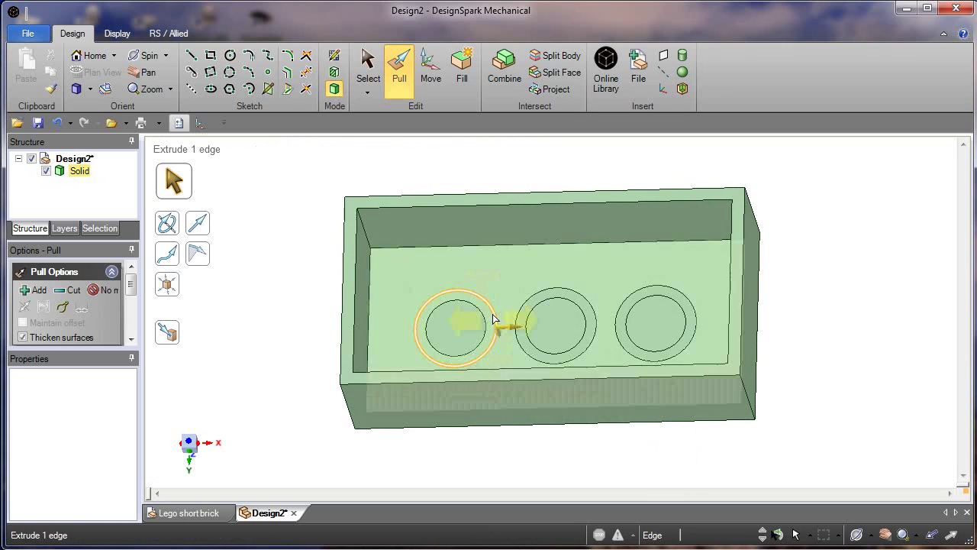
click(491, 324)
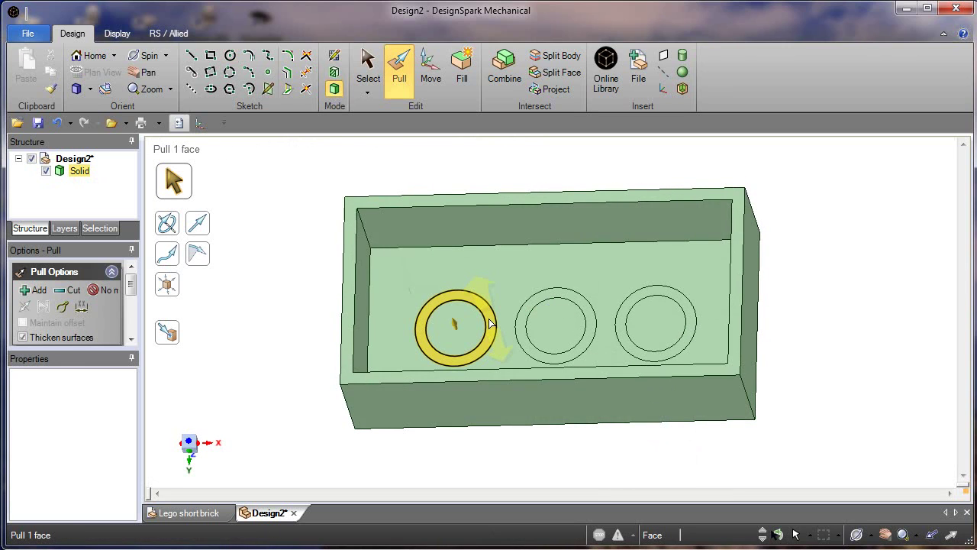
click(491, 323)
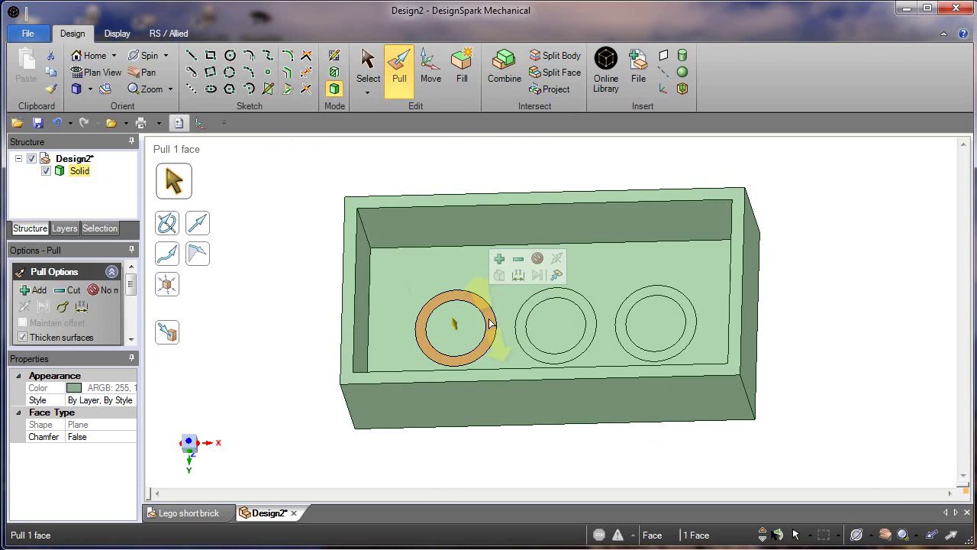
key(ctrl)
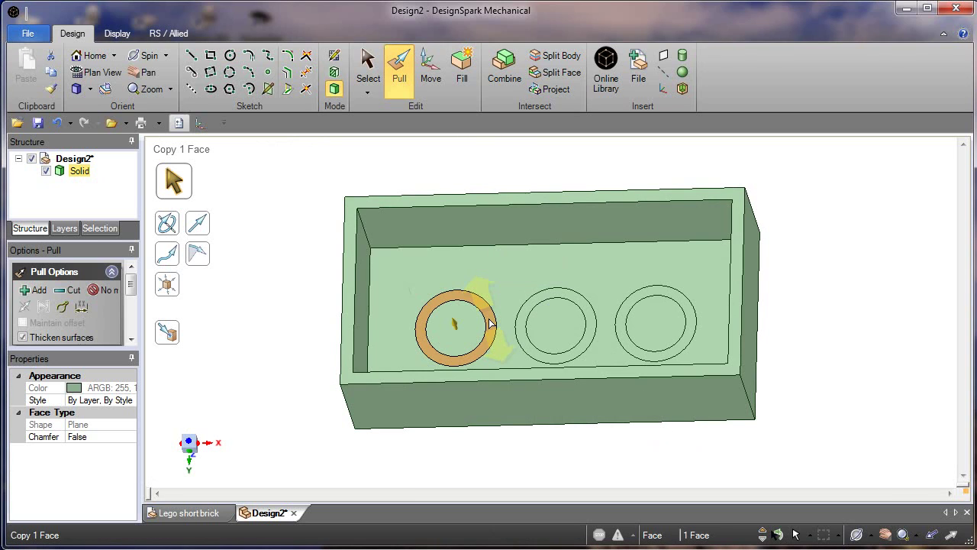
ctrl+click(591, 324)
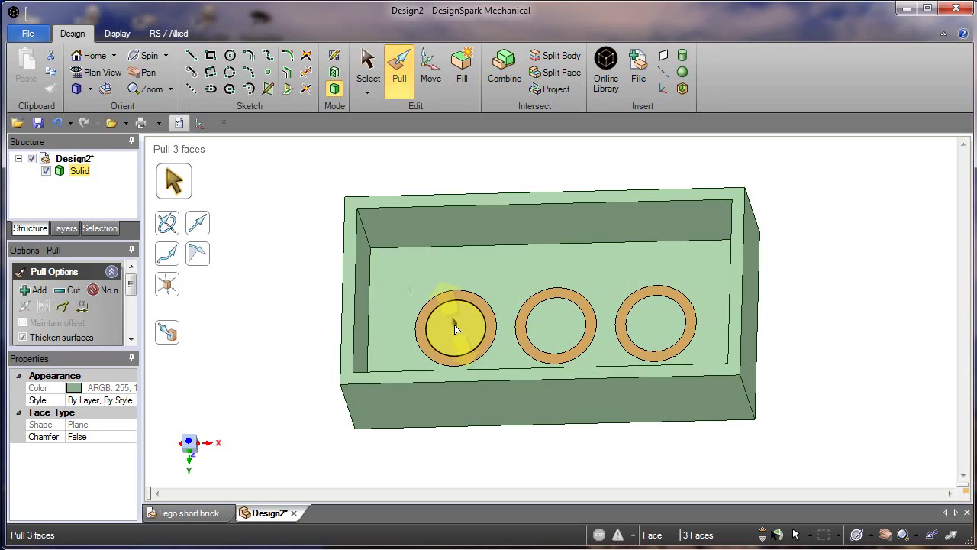
drag(454, 324, 451, 306)
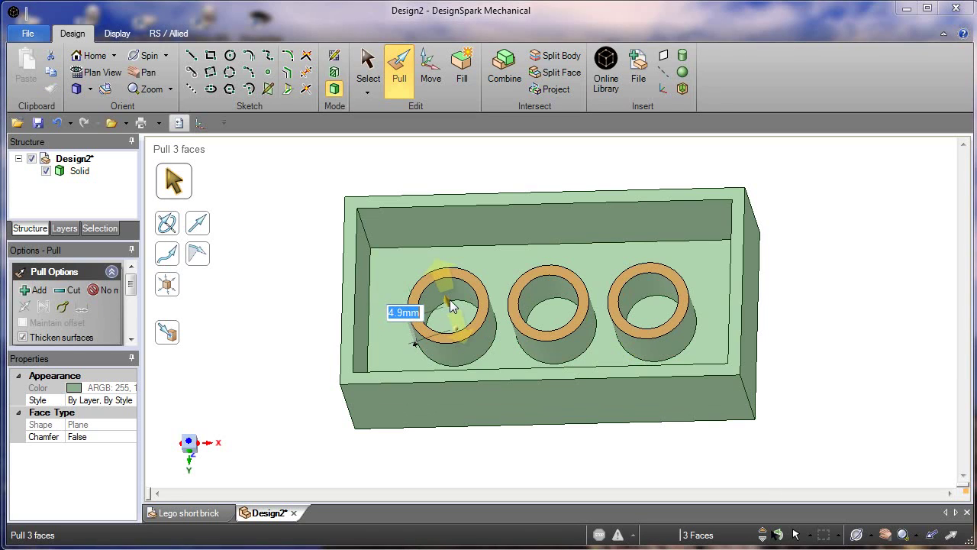
text(8.6)
key(Return)
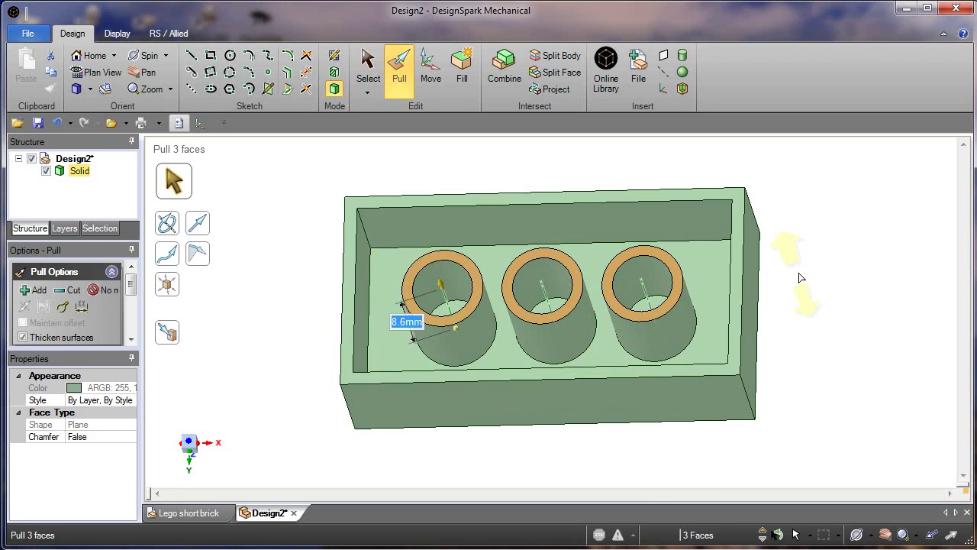
Orbit below to check the tubes, then select the brick's inner floor face
middle_drag(815, 220, 807, 313)
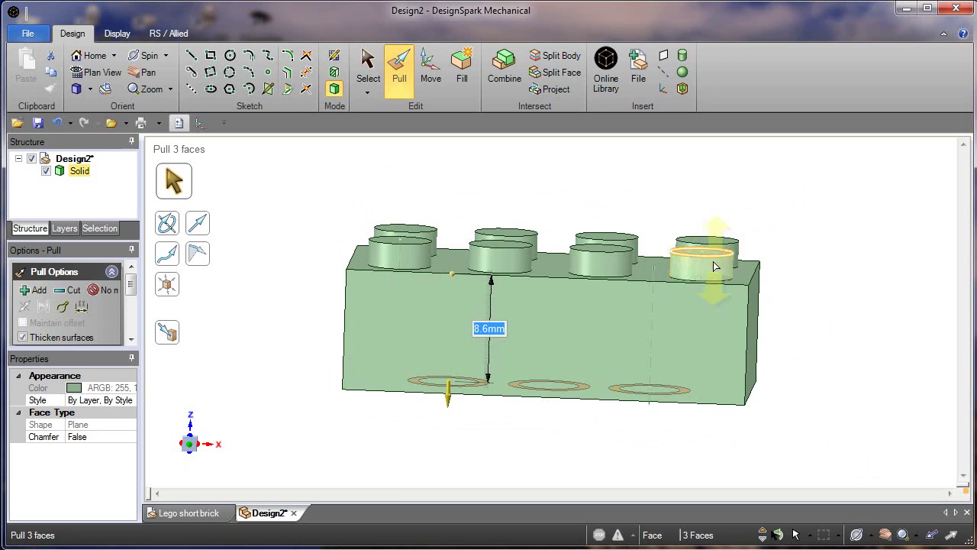
middle_drag(833, 348, 853, 215)
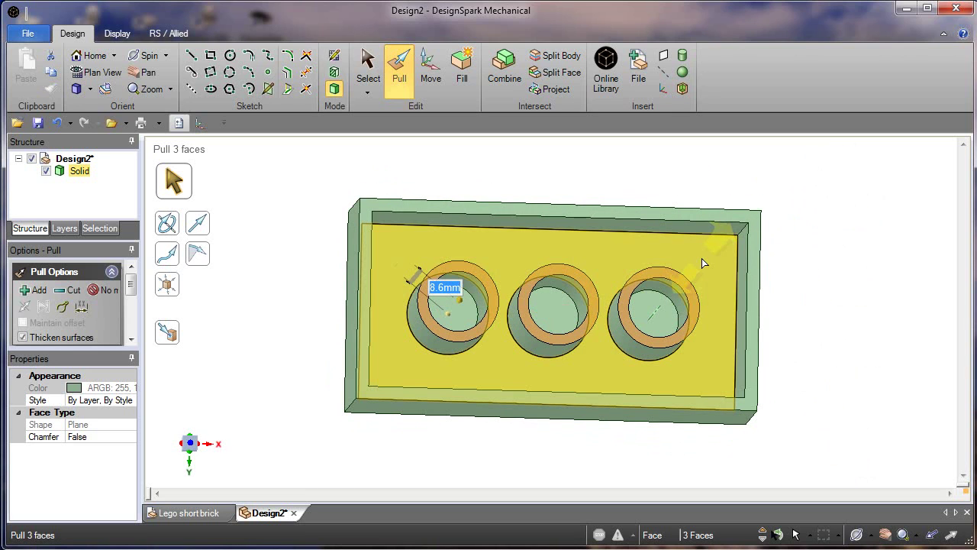
click(373, 82)
click(491, 256)
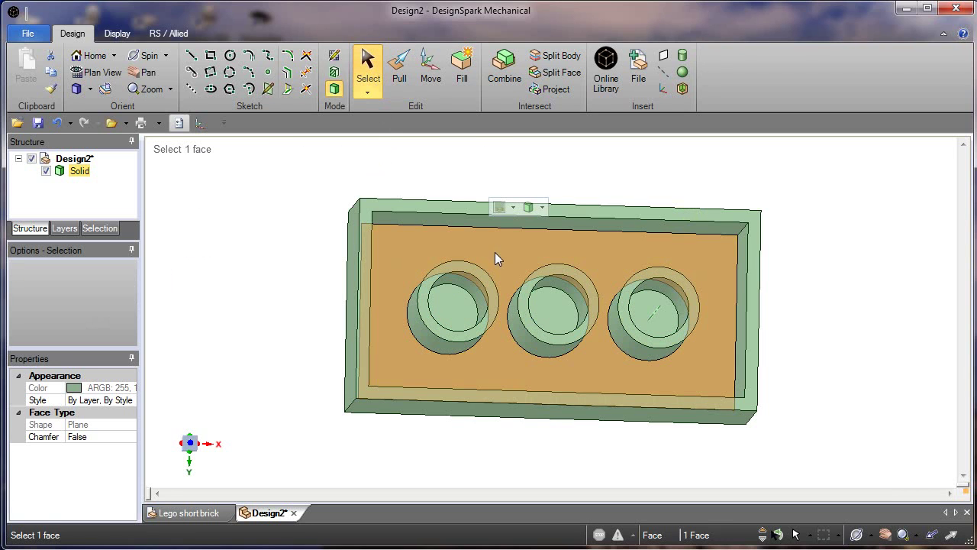
Open a sketch on the inner floor face in plan view with the Circle tool ready
click(333, 56)
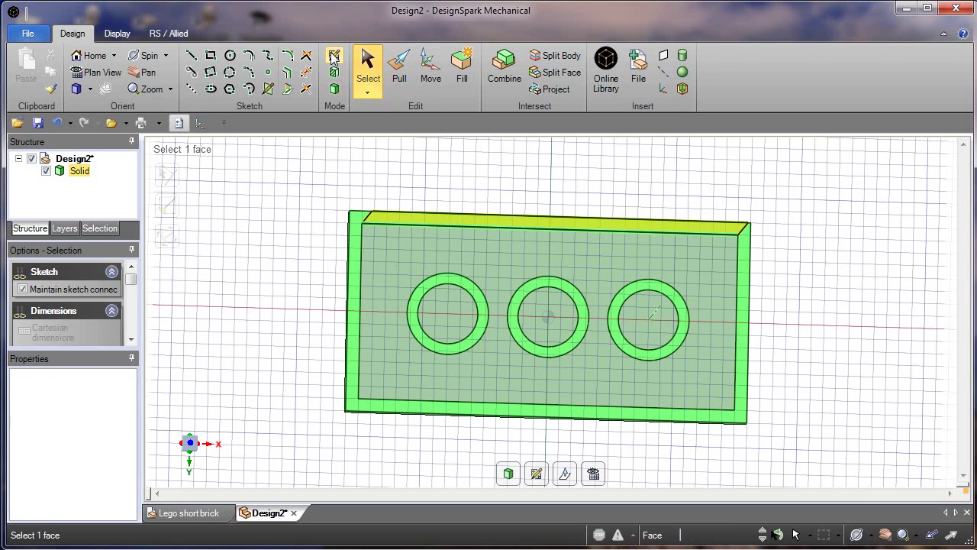
click(594, 473)
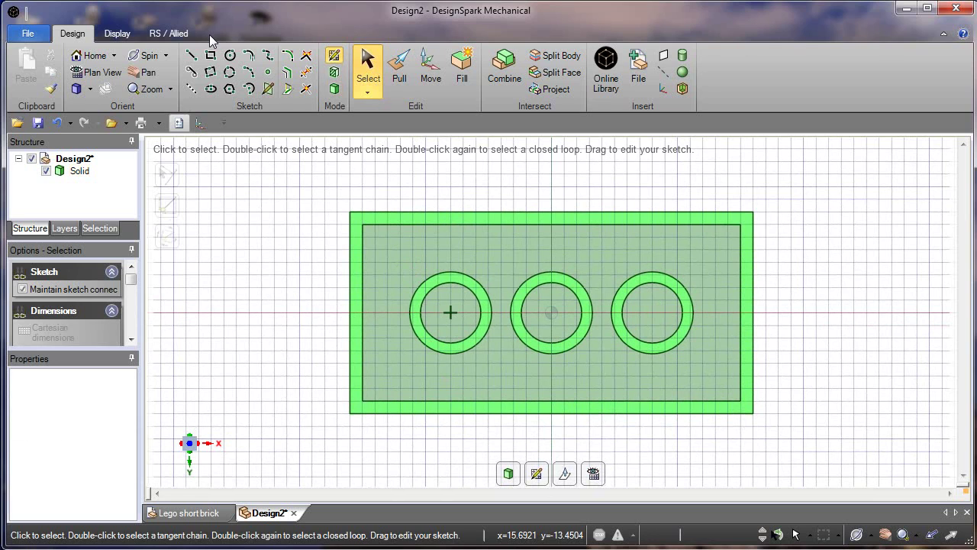
click(230, 55)
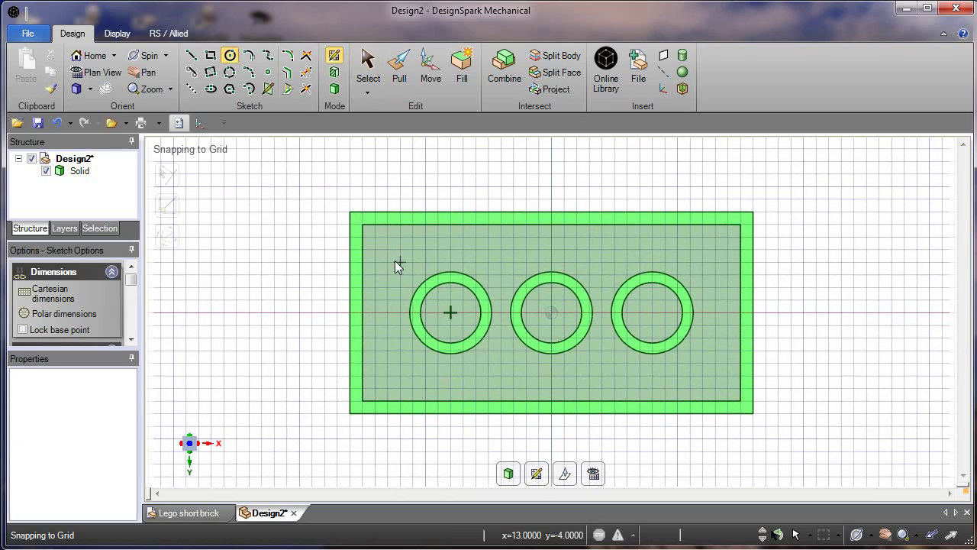
Sketch eight 3 mm circles in two rows of four around the tube rings
click(399, 263)
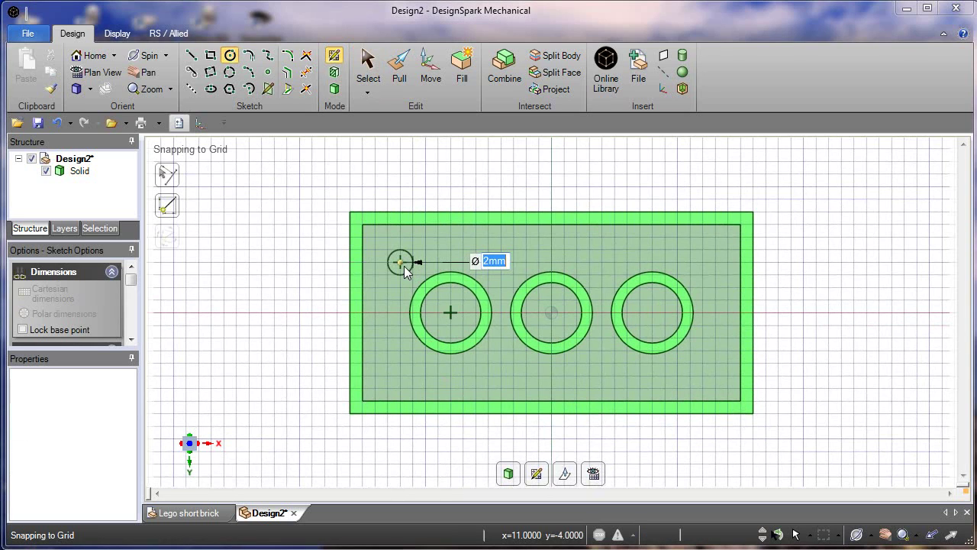
text(3)
key(Return)
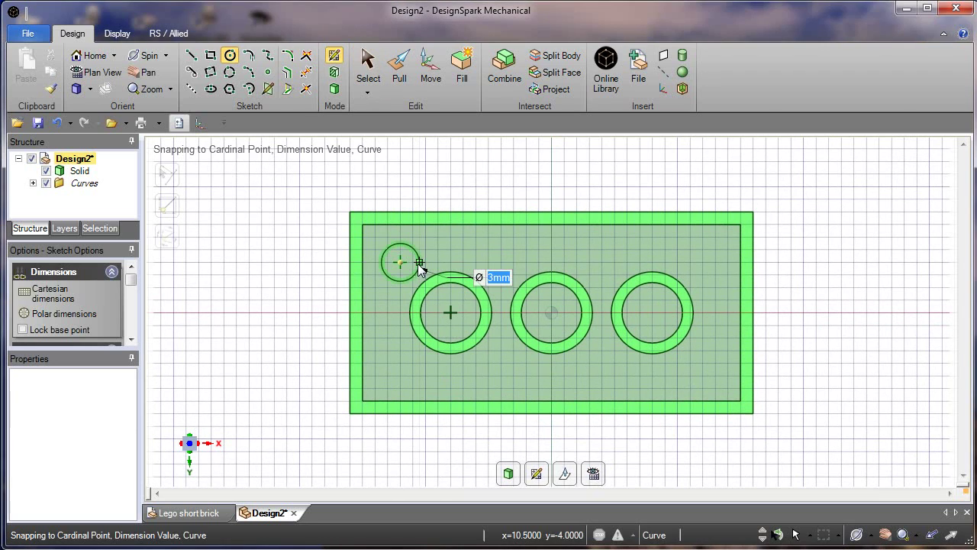
click(399, 364)
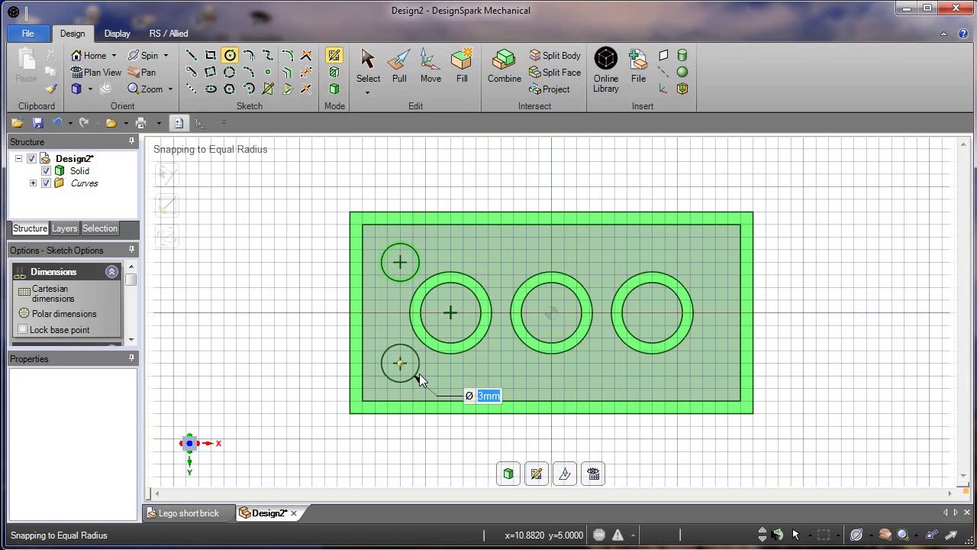
click(504, 369)
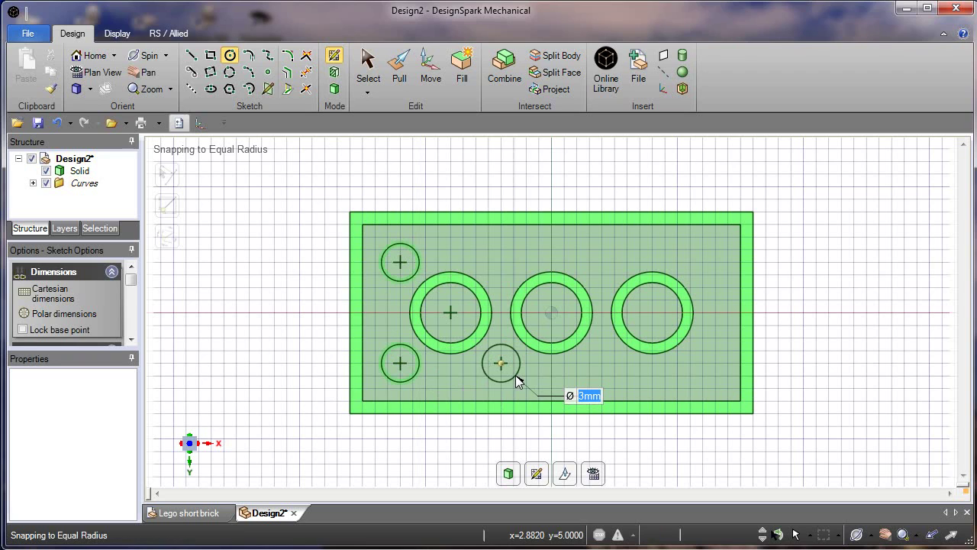
click(500, 263)
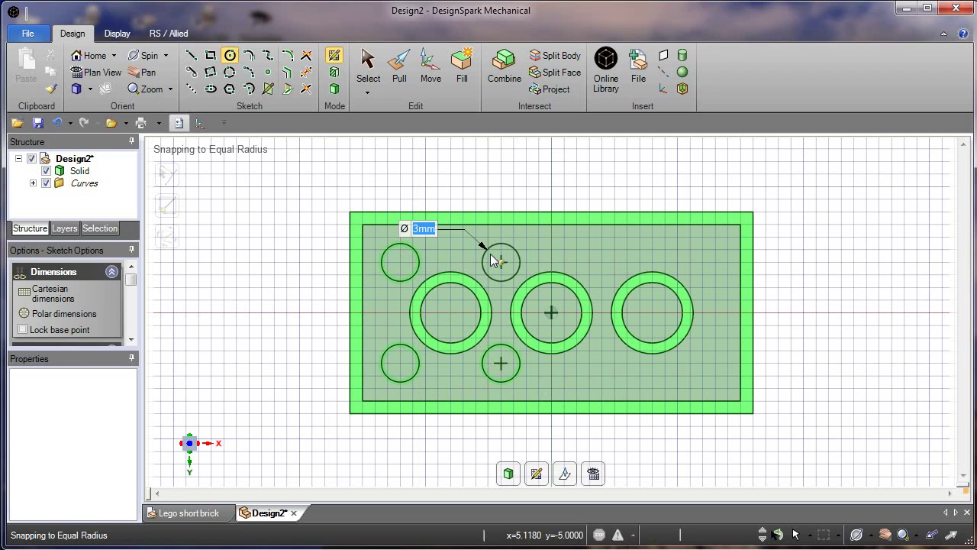
click(601, 263)
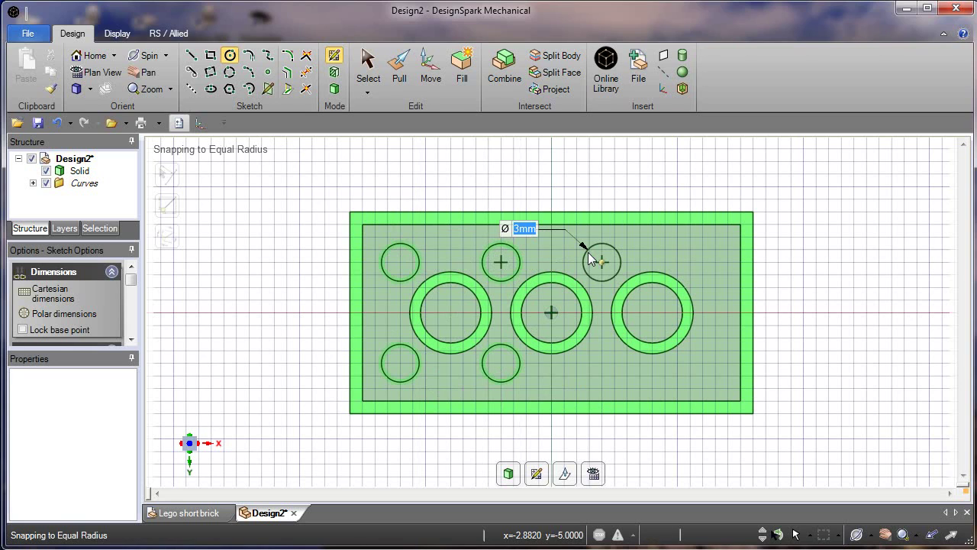
click(601, 363)
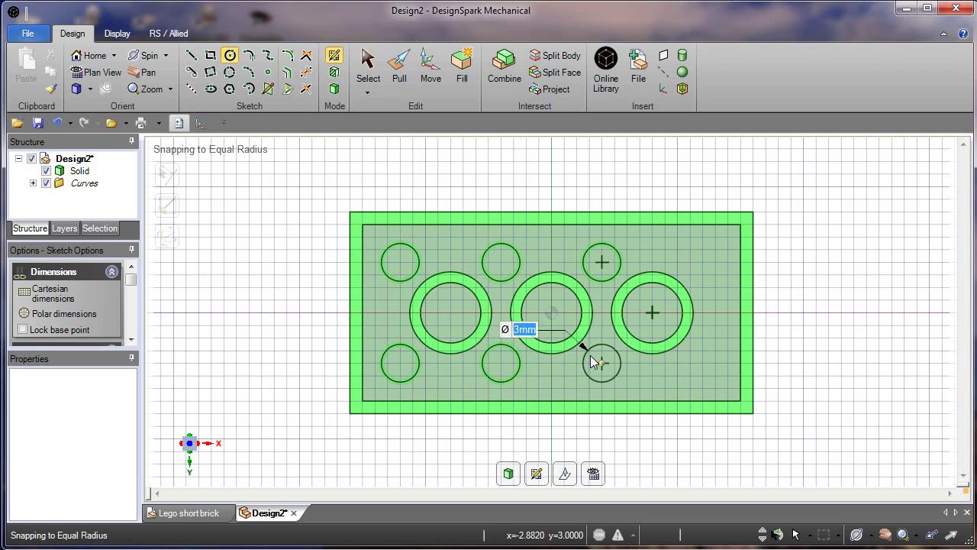
click(704, 363)
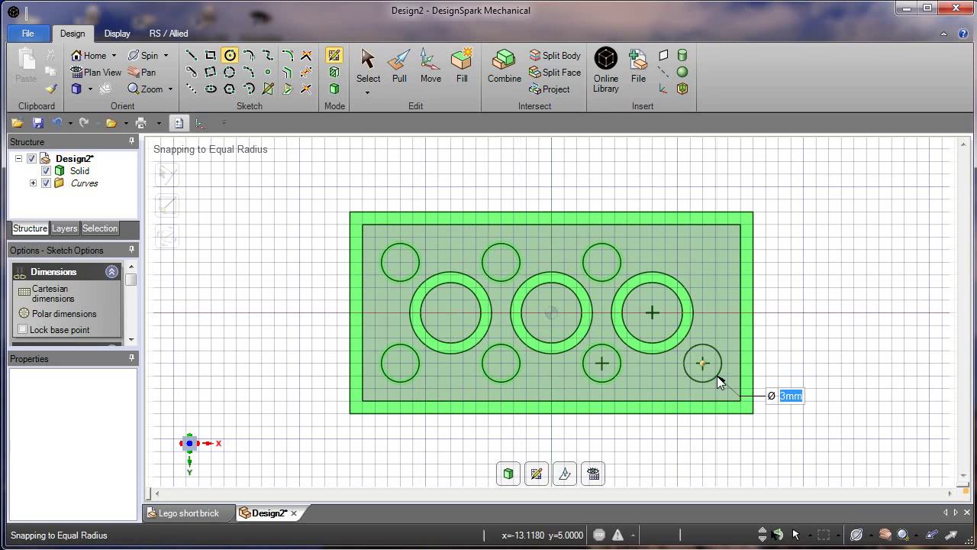
click(703, 260)
click(712, 269)
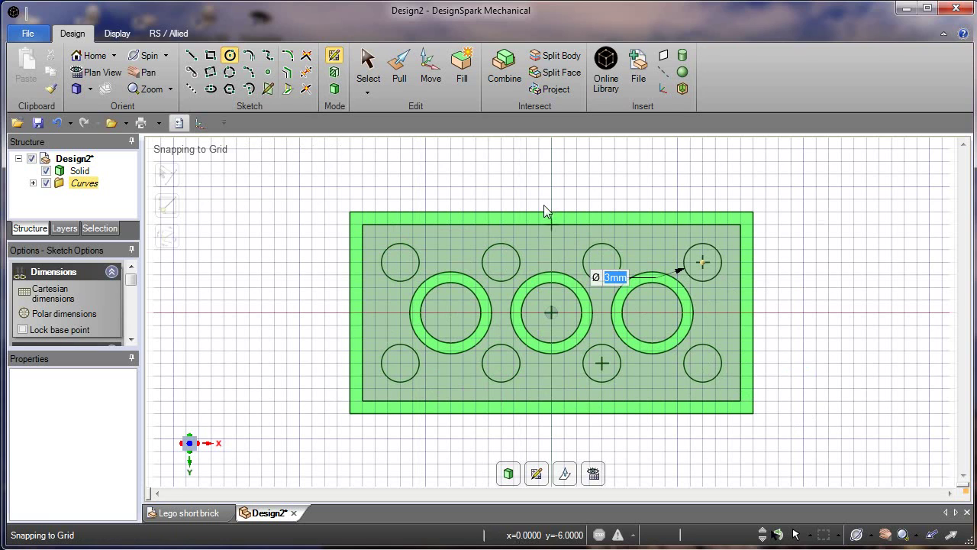
Return to 3D and orbit to see the tubes and the inner floor
click(334, 92)
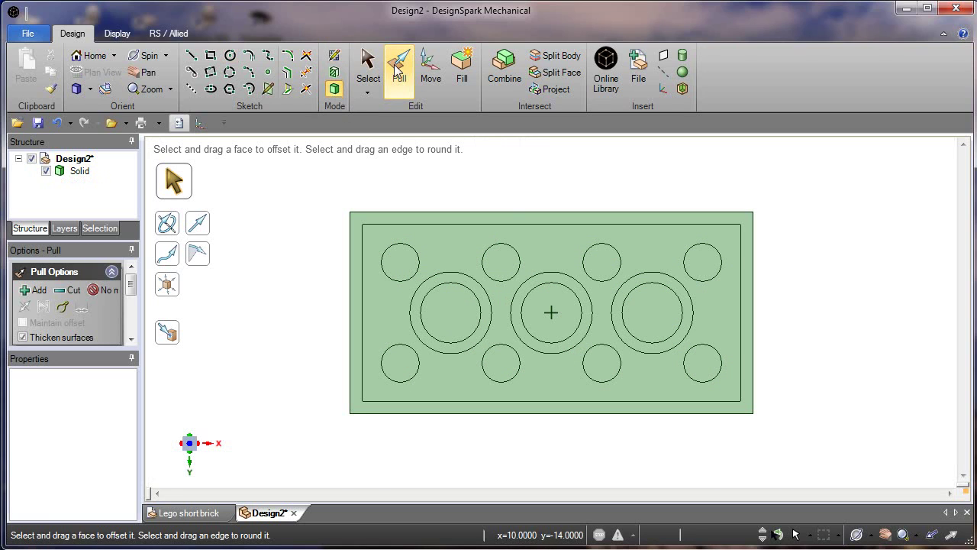
middle_drag(793, 469, 792, 419)
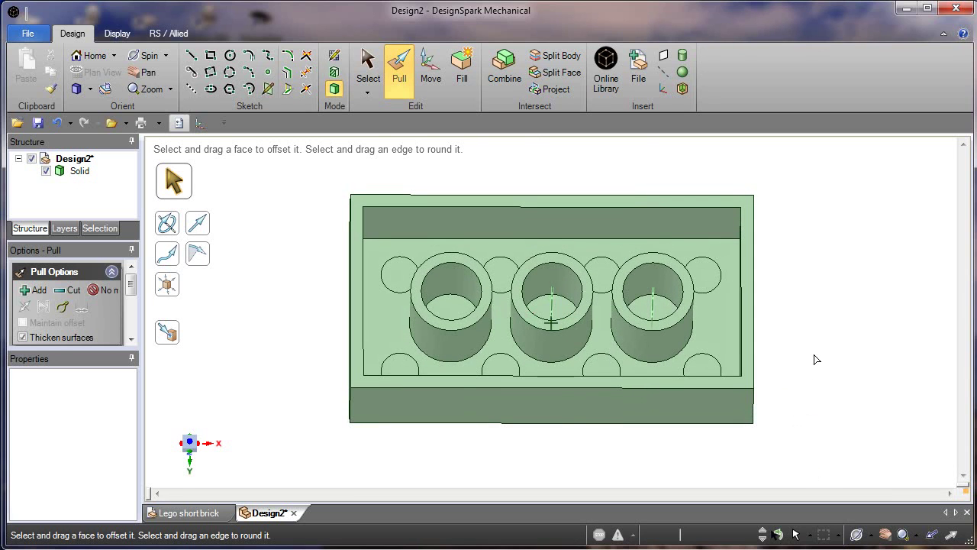
click(448, 213)
key(Escape)
Select seven of the small 3 mm circle faces on the inner floor for pulling
click(402, 272)
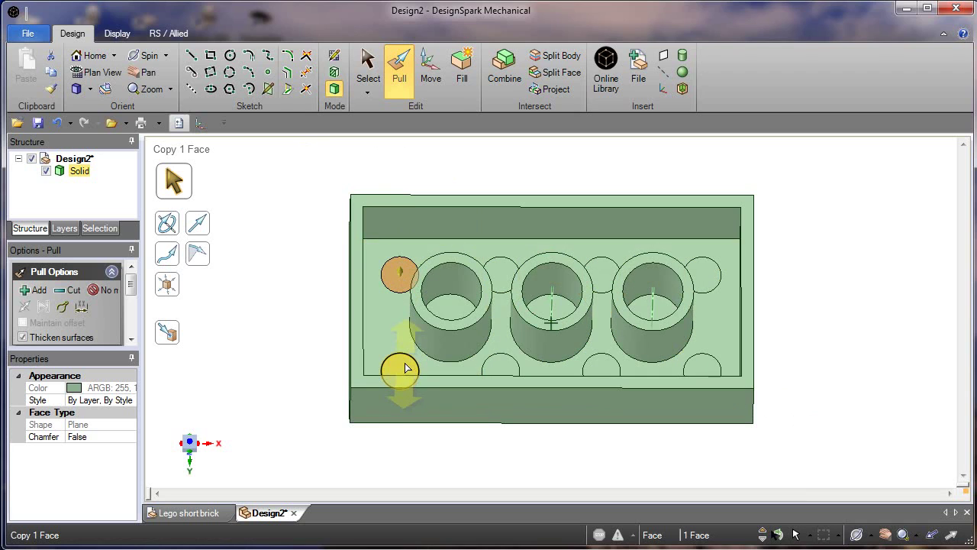
ctrl+click(403, 371)
ctrl+click(502, 369)
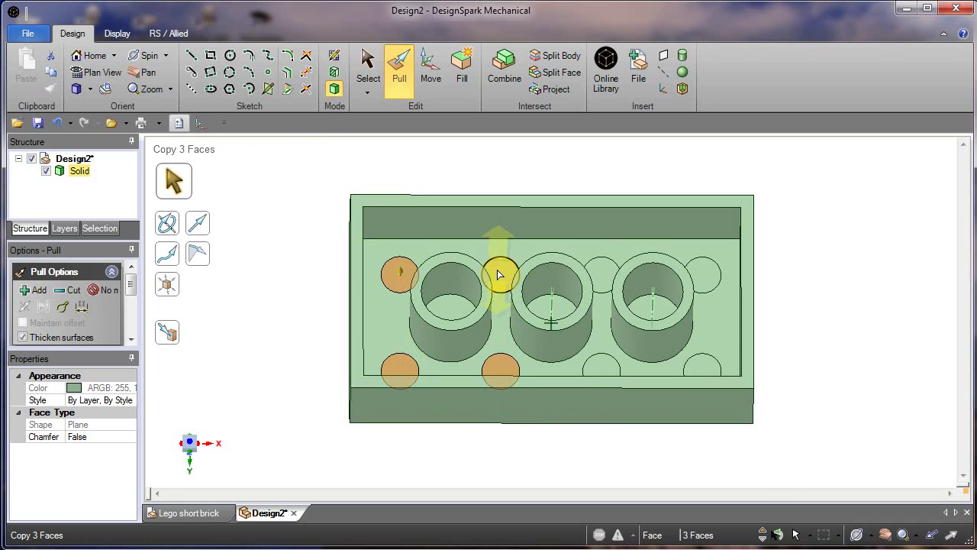
ctrl+click(500, 273)
ctrl+click(601, 273)
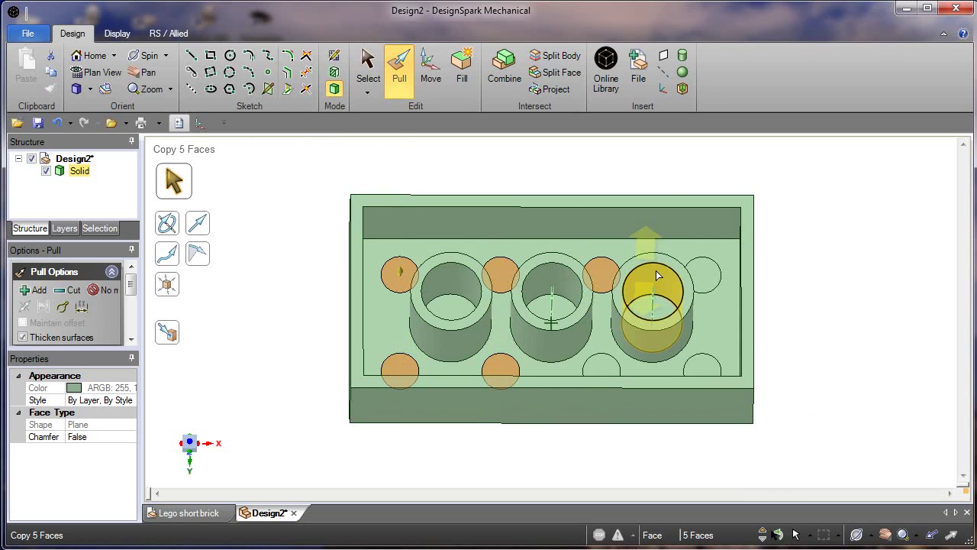
ctrl+click(702, 277)
ctrl+click(701, 371)
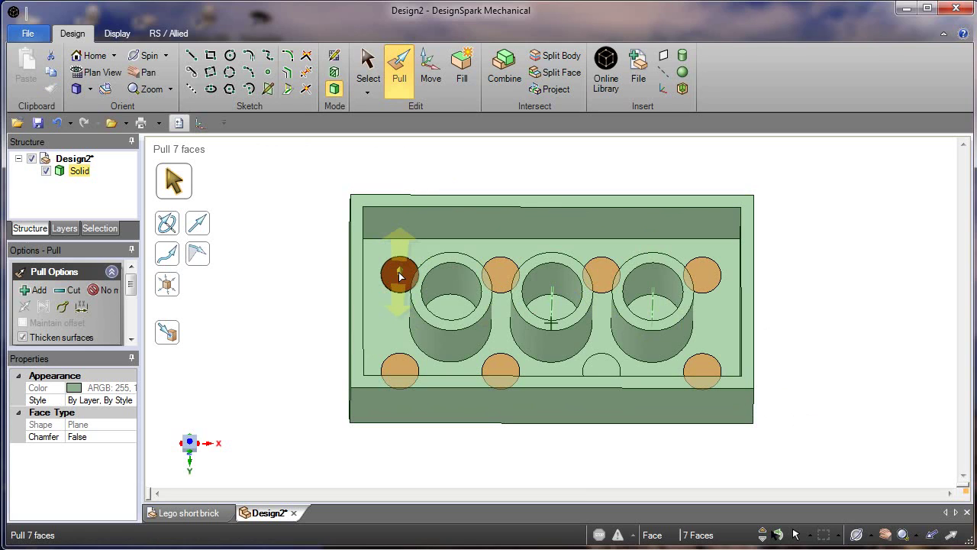
Recess the seven selected circle faces 1 mm into the inner floor
drag(398, 271, 401, 281)
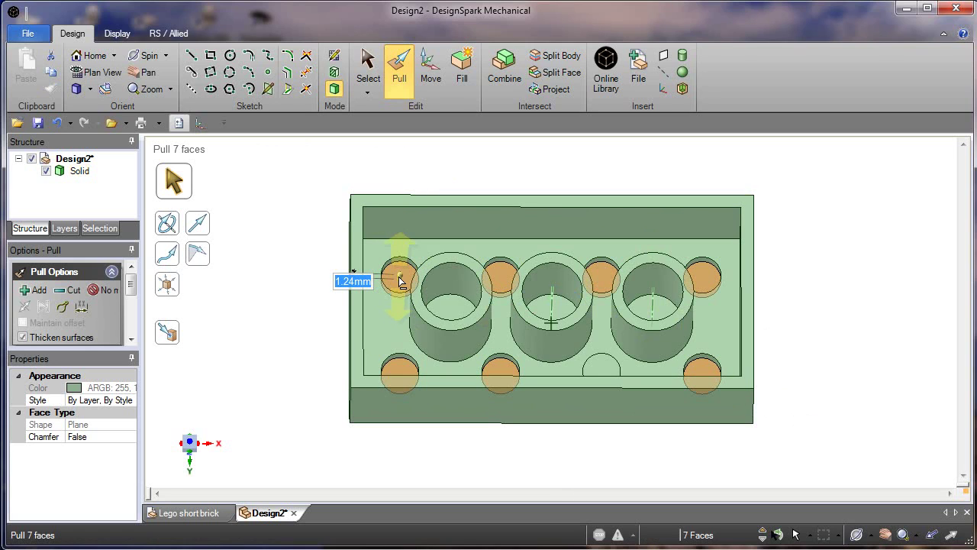
text(1)
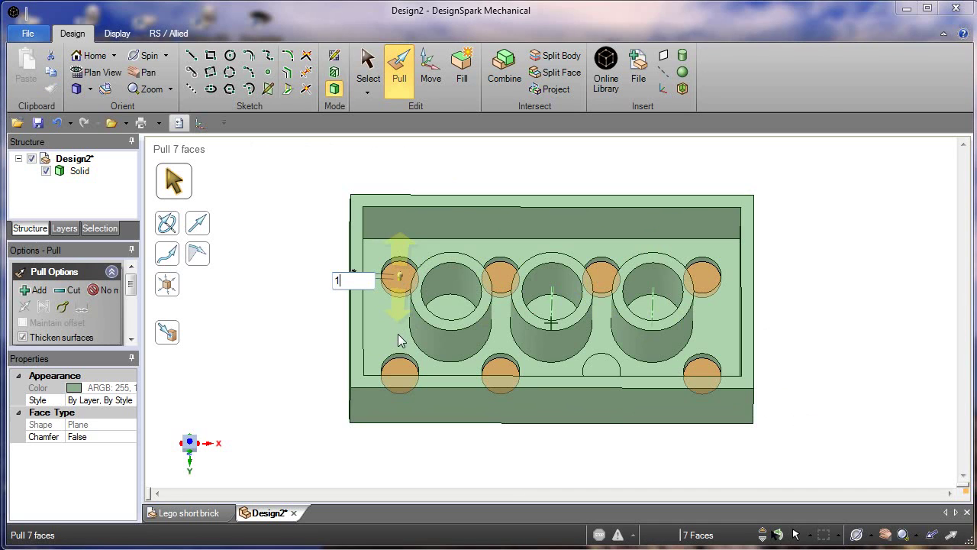
key(Return)
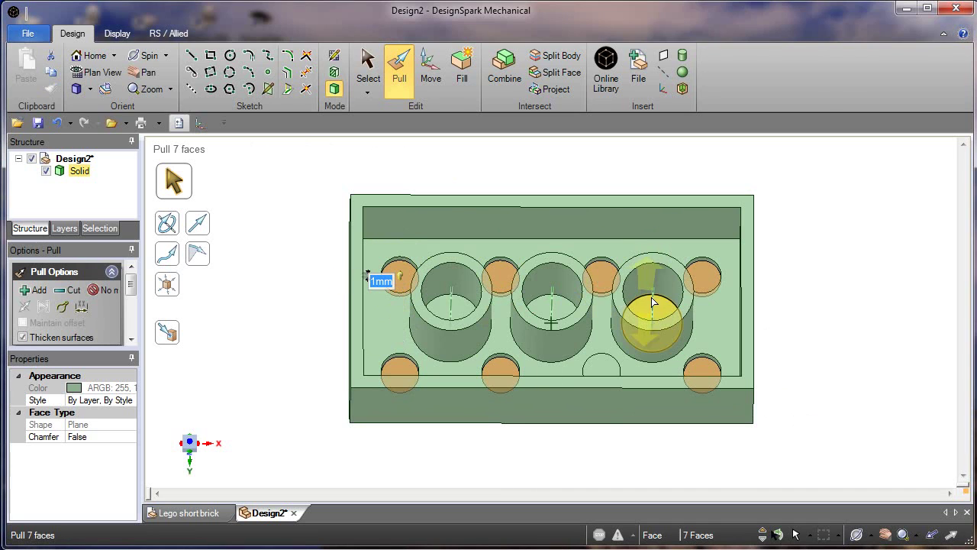
middle_drag(853, 379, 811, 240)
middle_drag(827, 479, 833, 302)
middle_drag(779, 377, 546, 156)
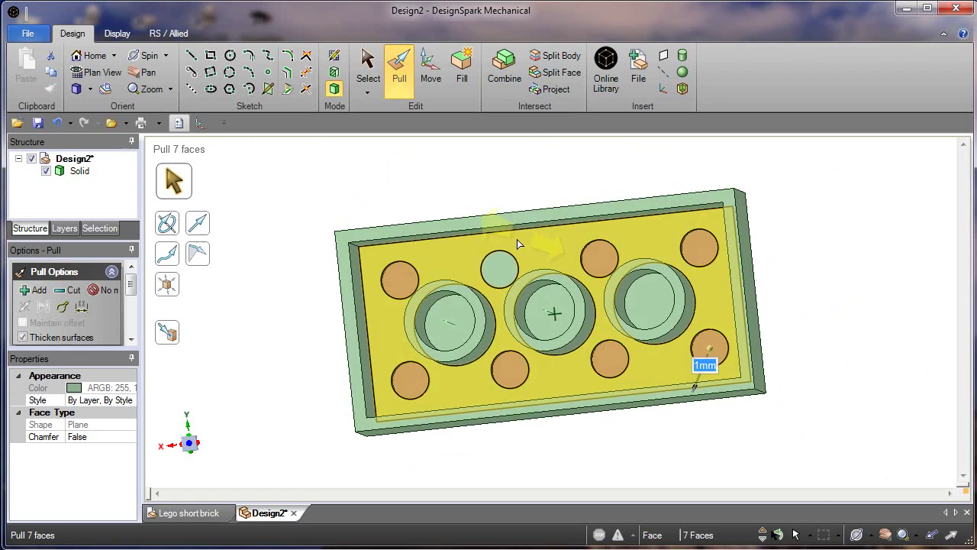
Recess the remaining circle beside the middle tube by 1 mm
click(498, 272)
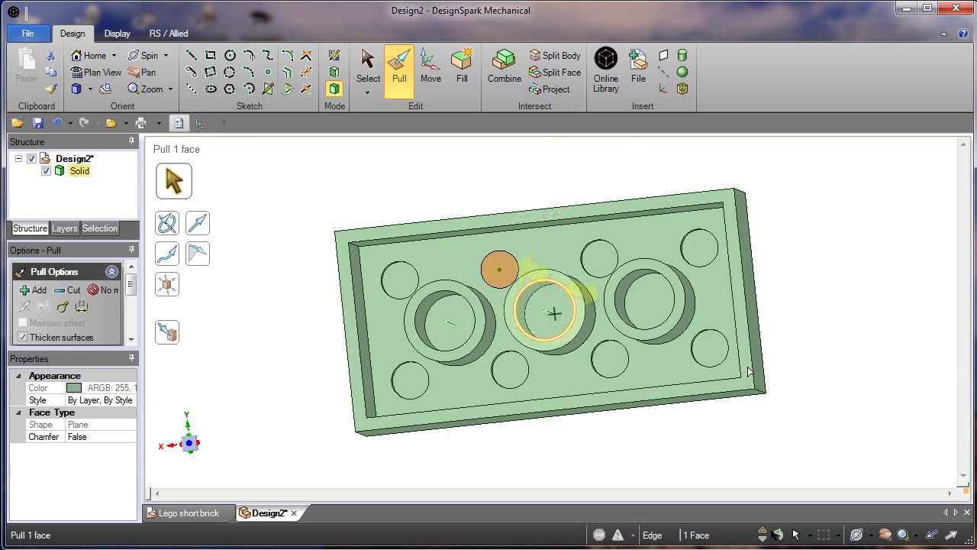
middle_drag(763, 421, 758, 416)
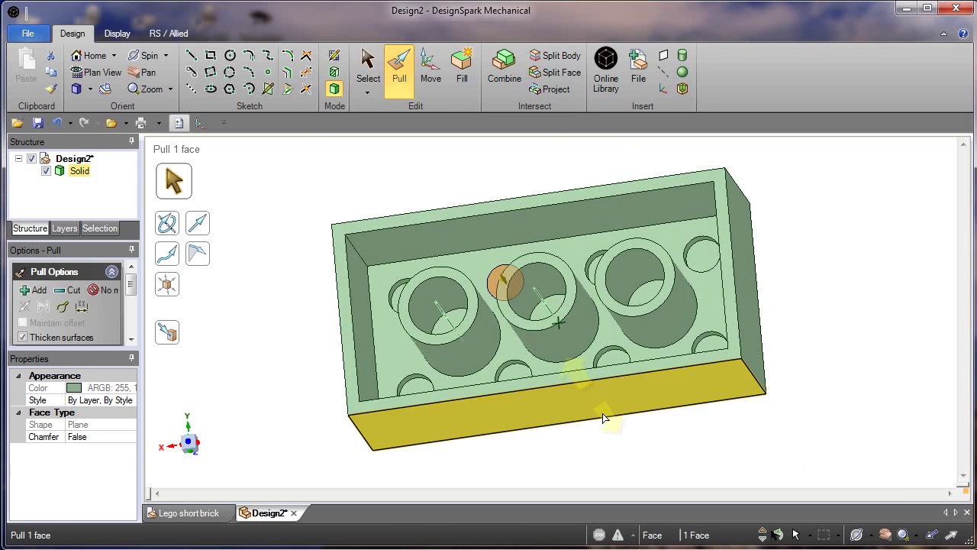
middle_drag(290, 362, 308, 378)
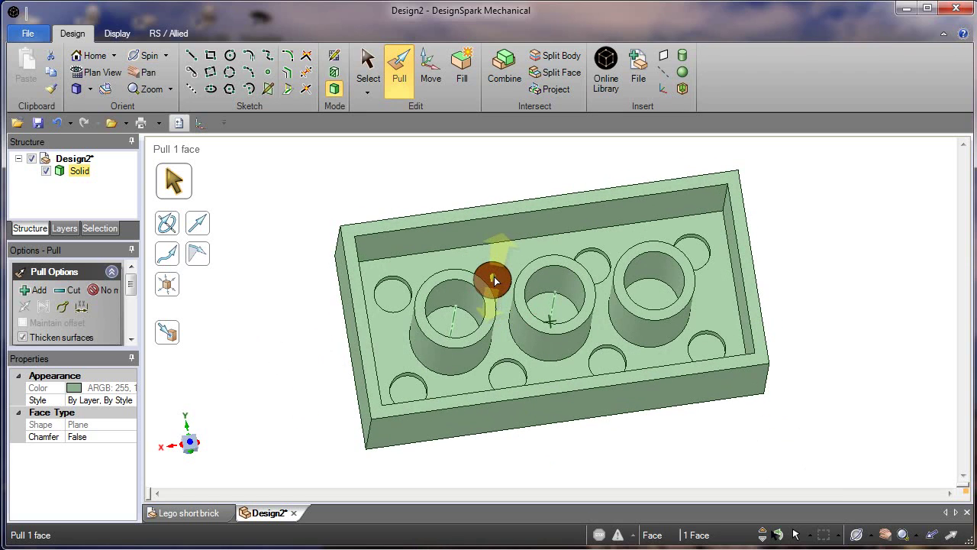
drag(498, 282, 497, 289)
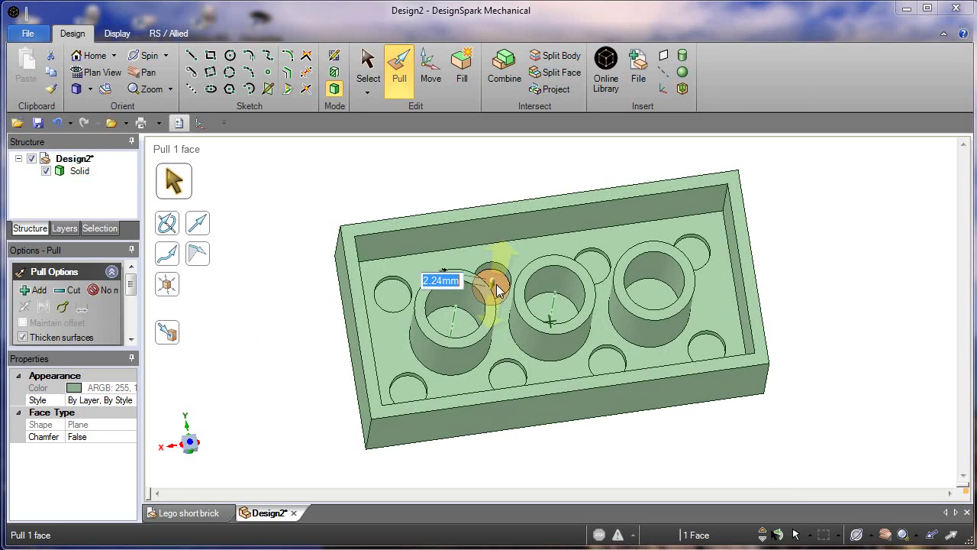
text(1)
key(Return)
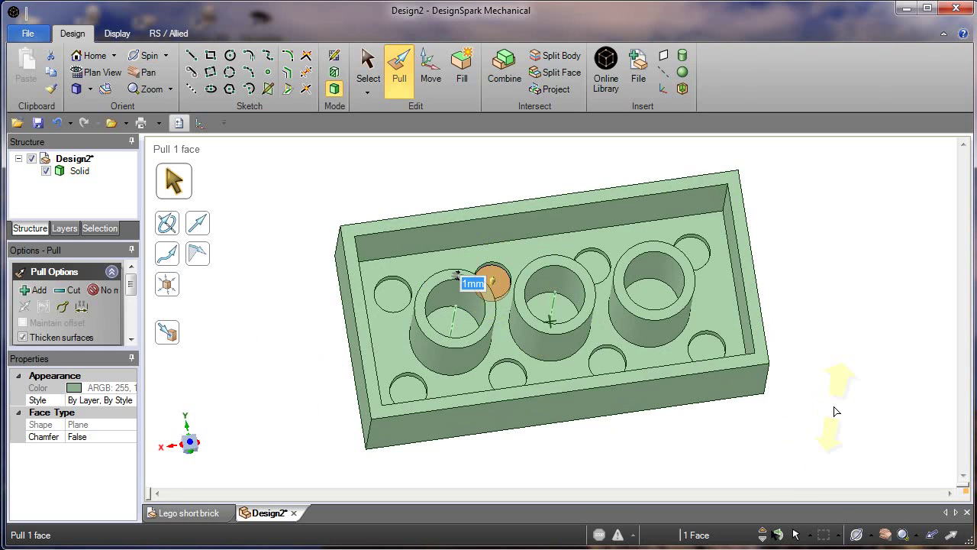
middle_drag(834, 411, 857, 364)
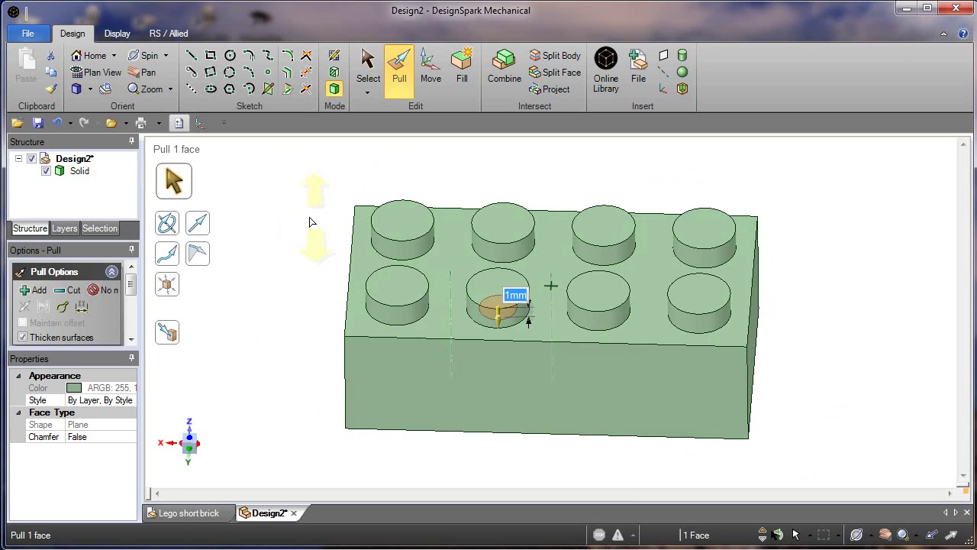
View the brick from an angled view, then the top, bottom and left sides
click(90, 90)
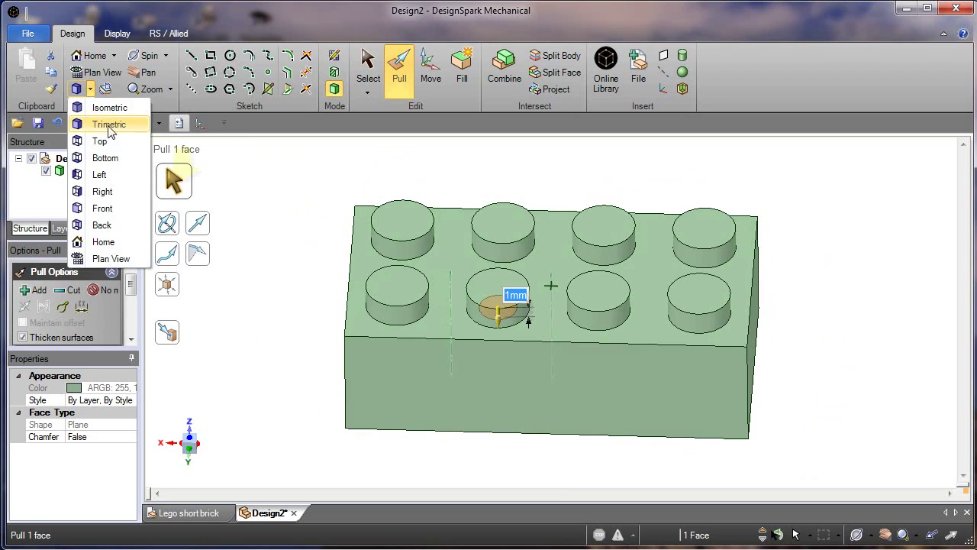
click(106, 112)
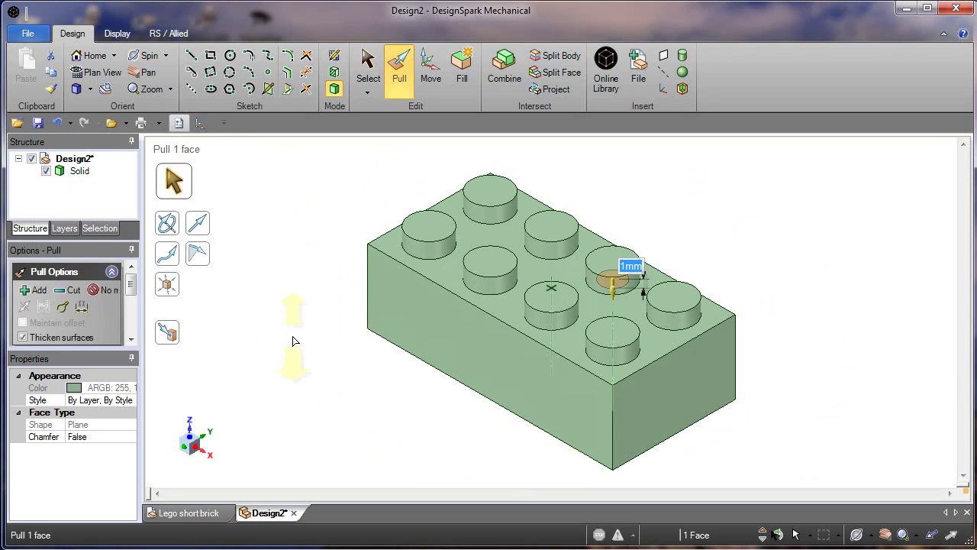
click(90, 88)
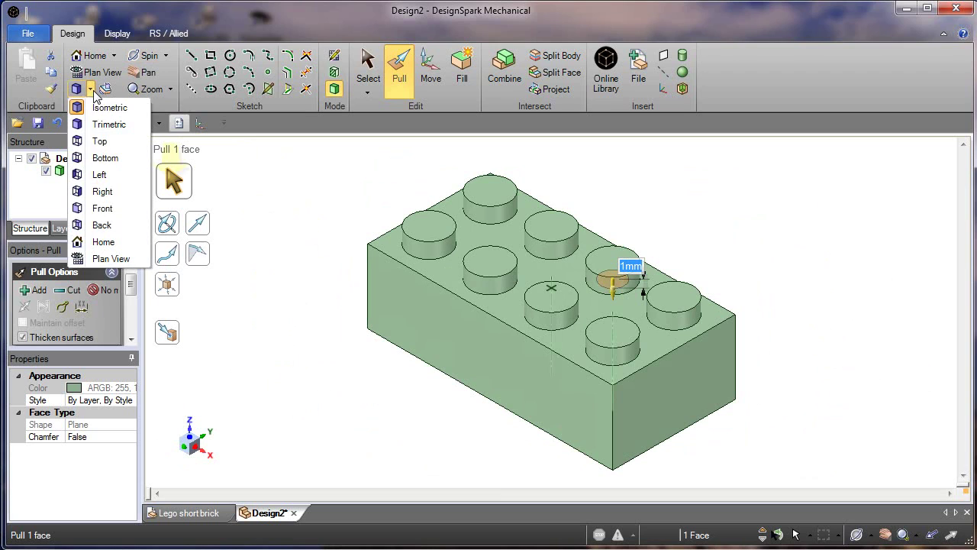
click(100, 142)
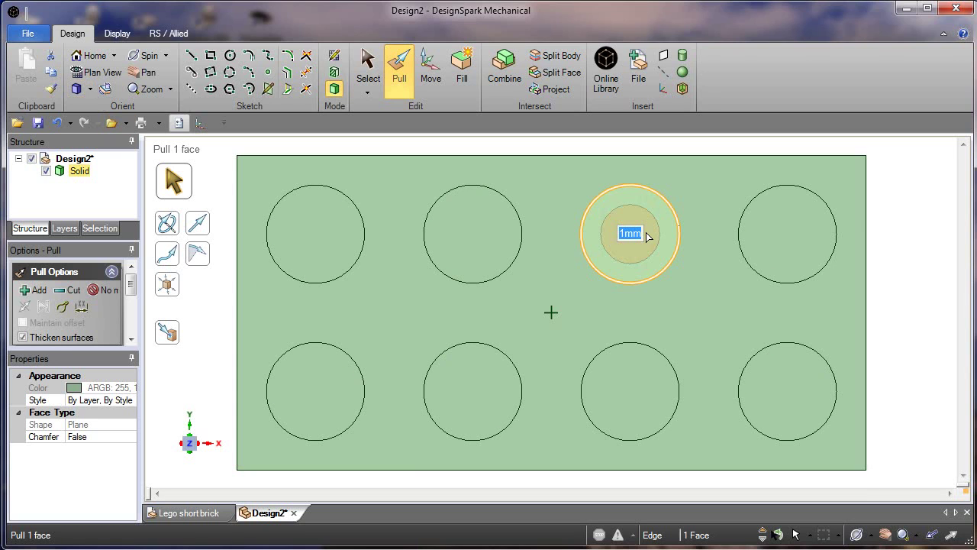
key(Escape)
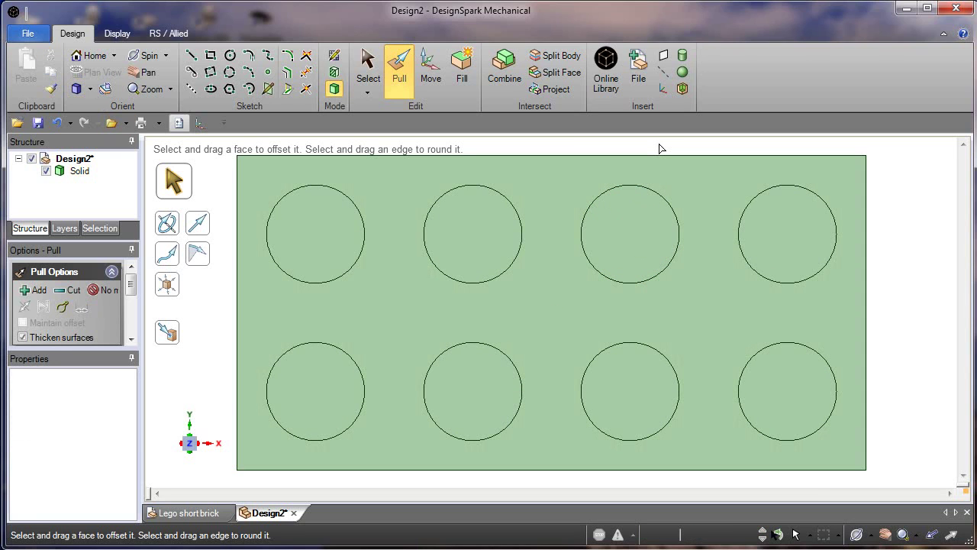
click(90, 88)
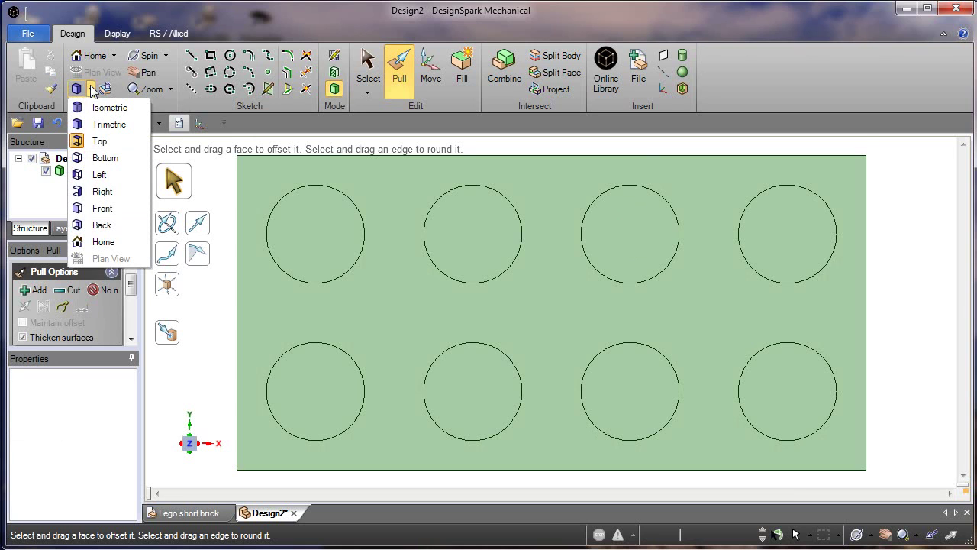
click(104, 158)
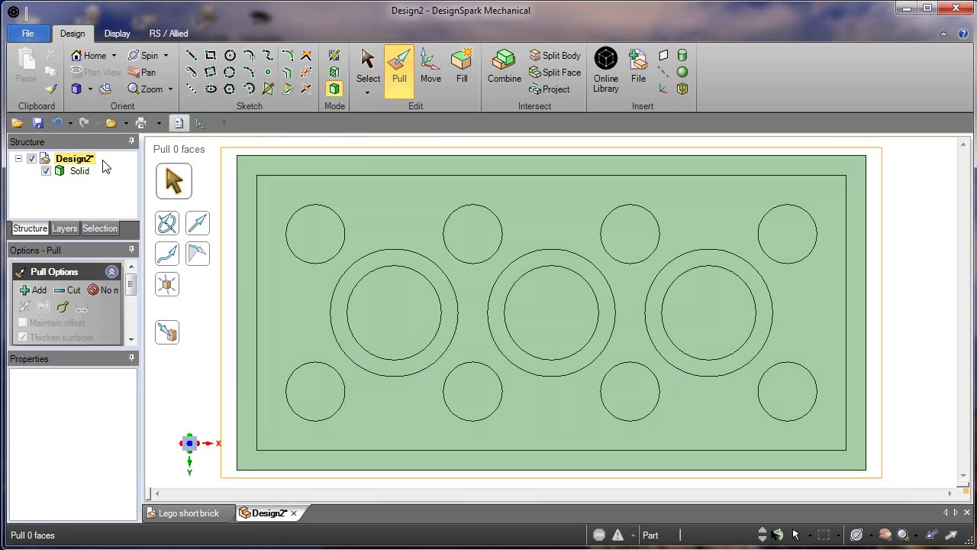
click(91, 88)
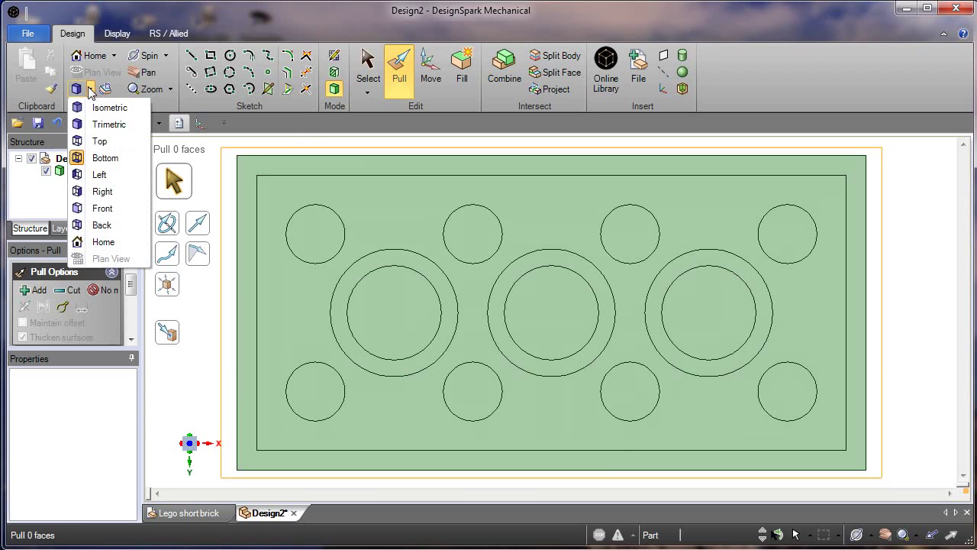
click(99, 175)
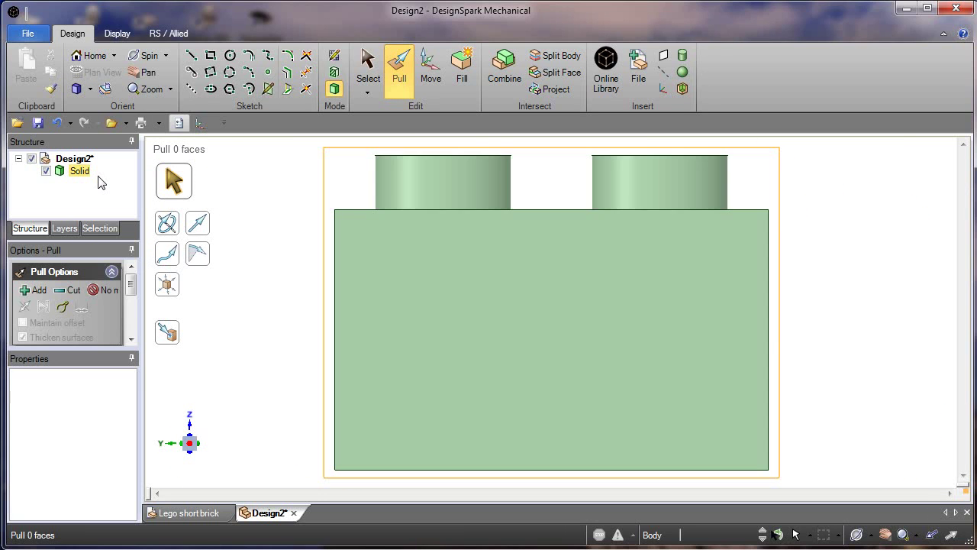
Check the right, front and back views, finishing on the Home view
click(74, 158)
click(90, 89)
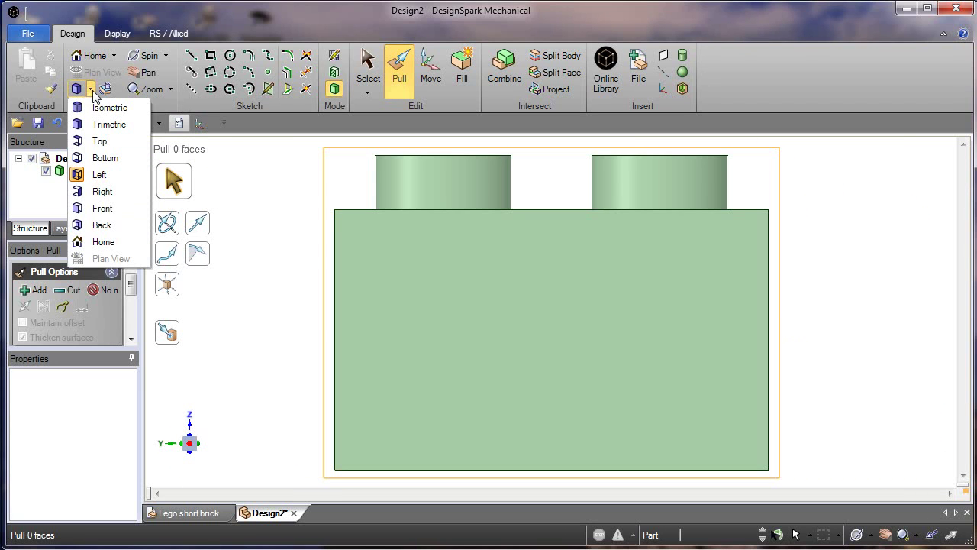
click(103, 192)
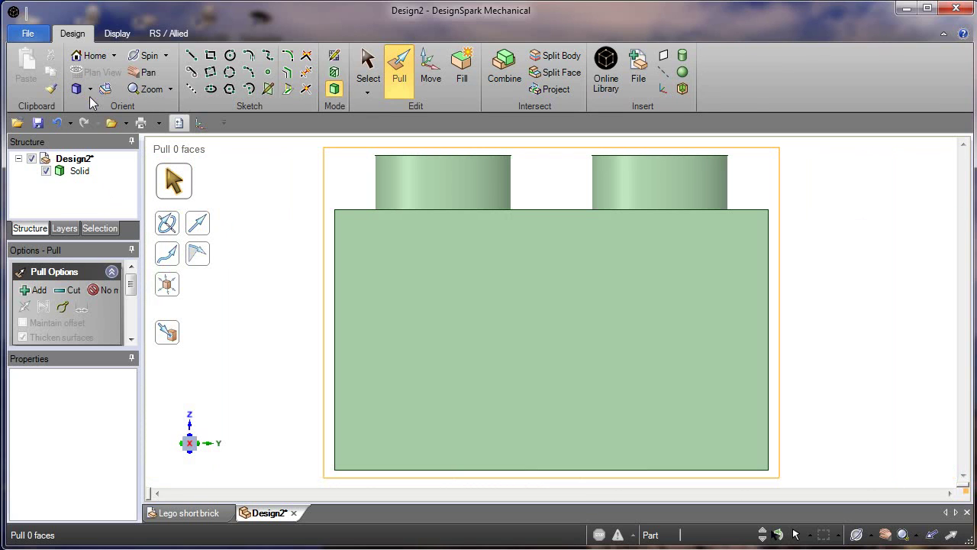
click(89, 90)
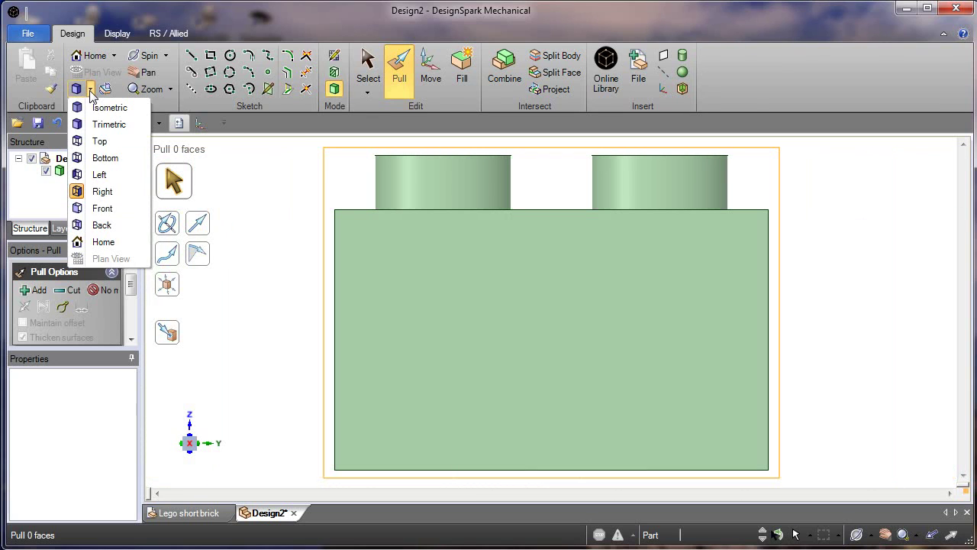
click(107, 209)
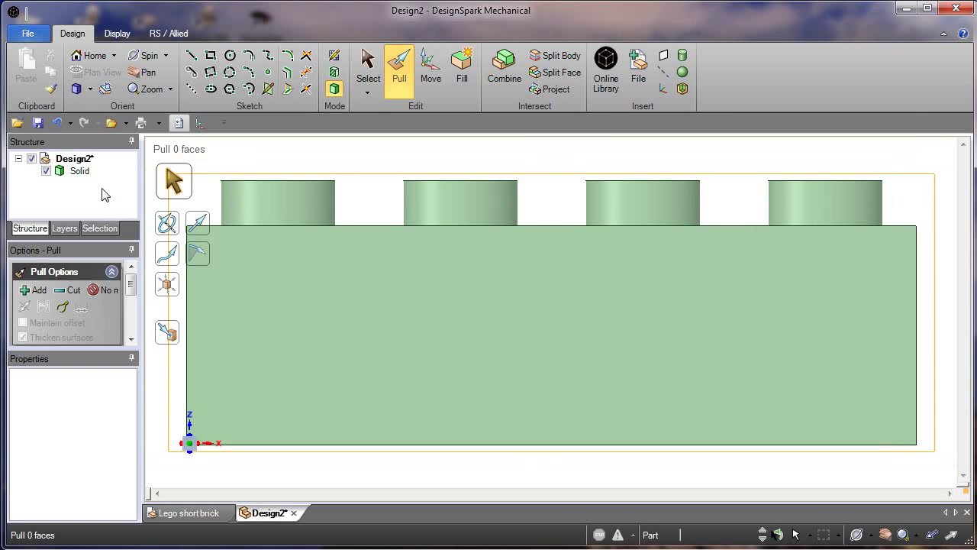
click(90, 90)
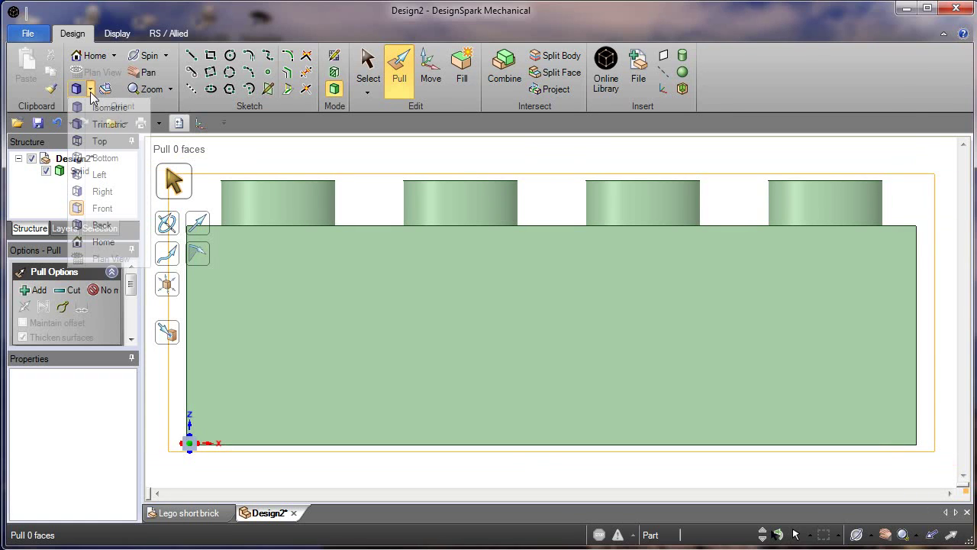
click(100, 224)
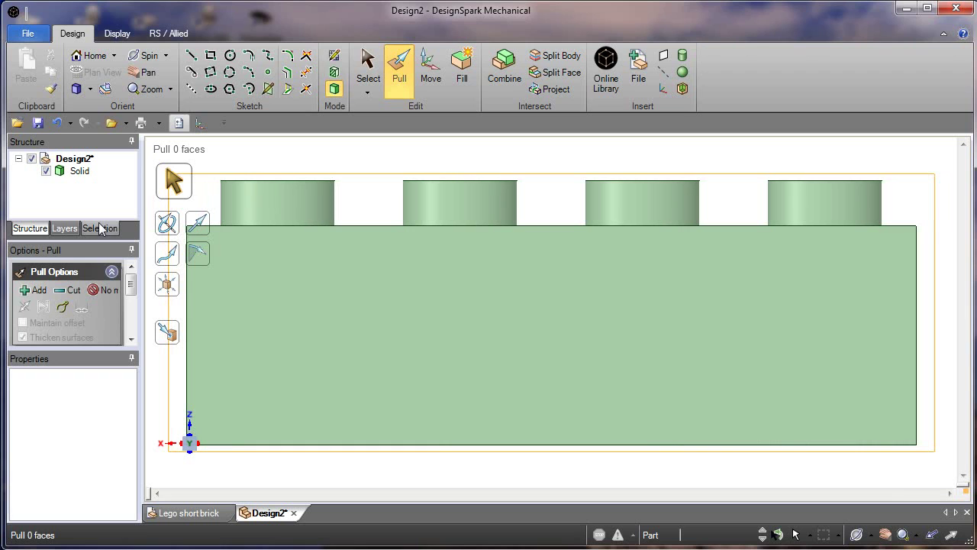
click(90, 89)
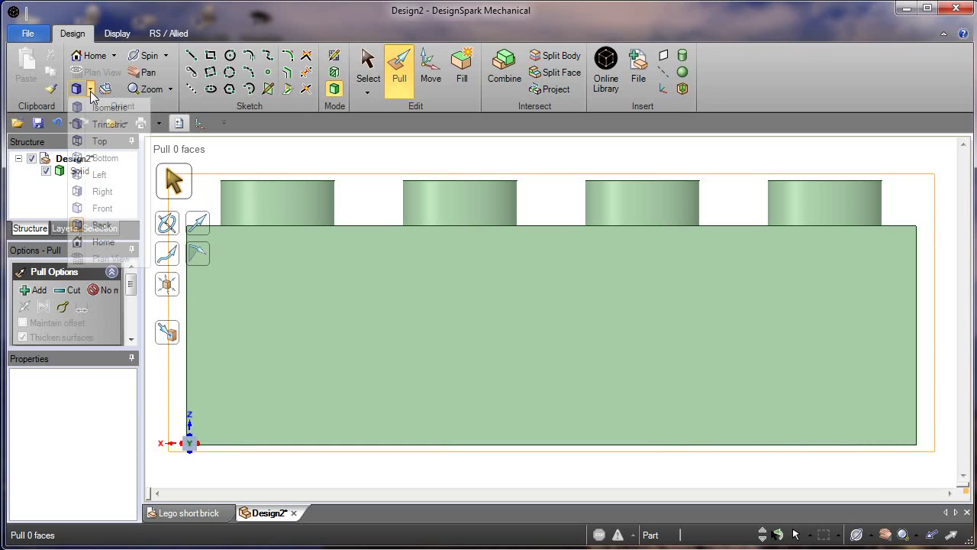
click(103, 242)
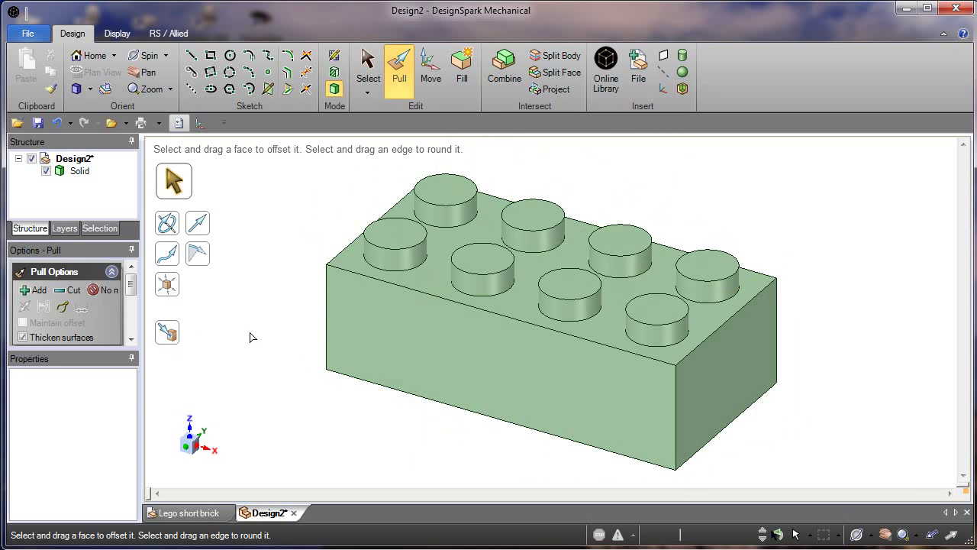